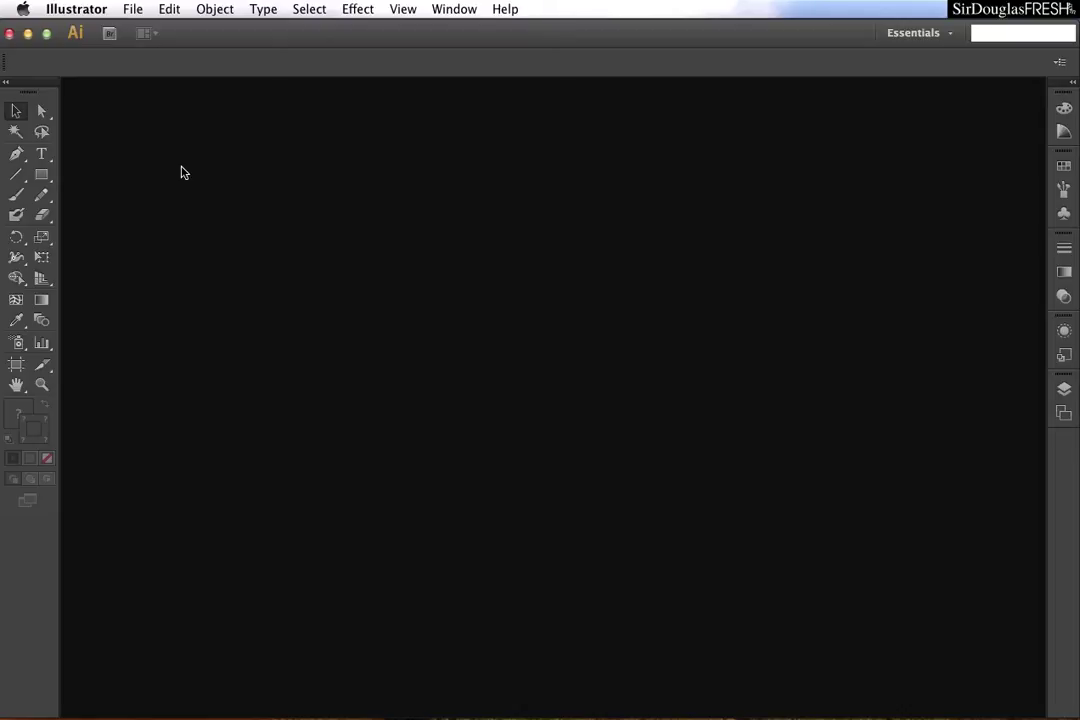
Step: Start a new document with nine 800×1280 px artboards in 3 columns, spaced 70 px apart
key("super+n")
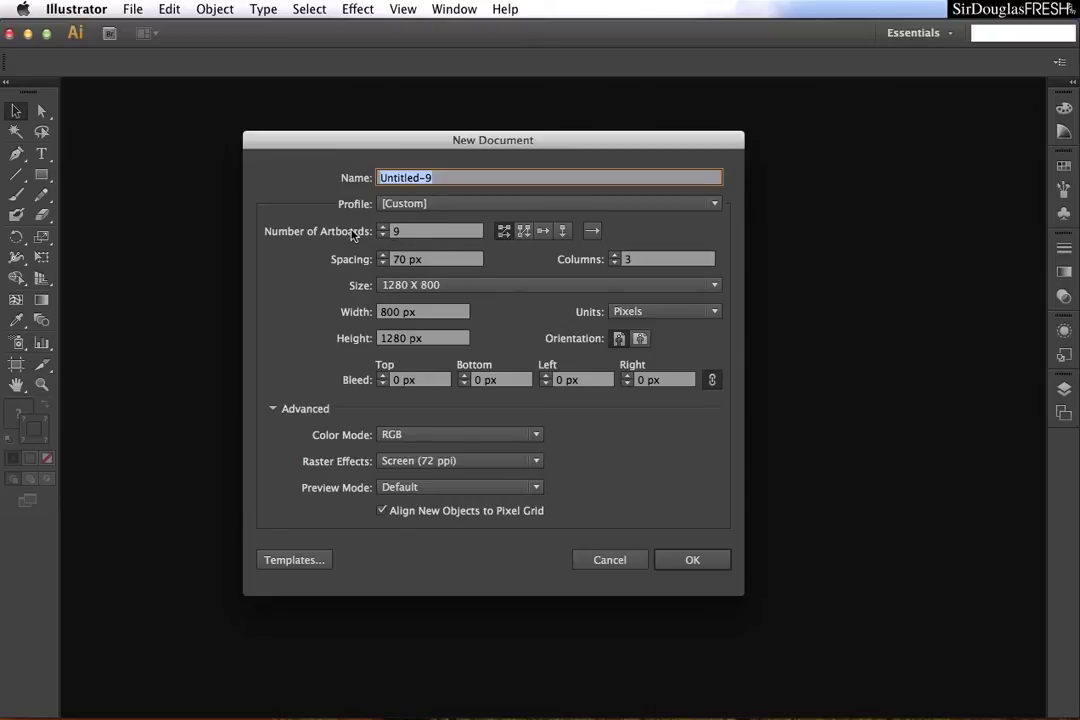
left_click(692, 561)
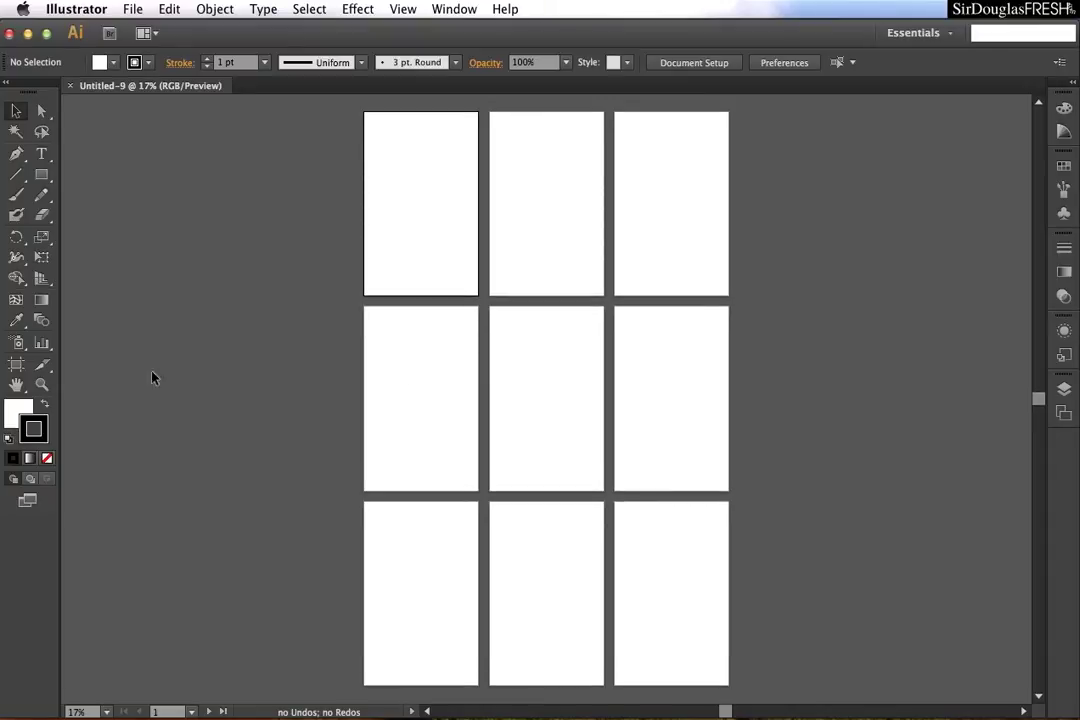
Step: Remove Artboard 5 from the middle of the grid with the Artboard tool
left_click(17, 368)
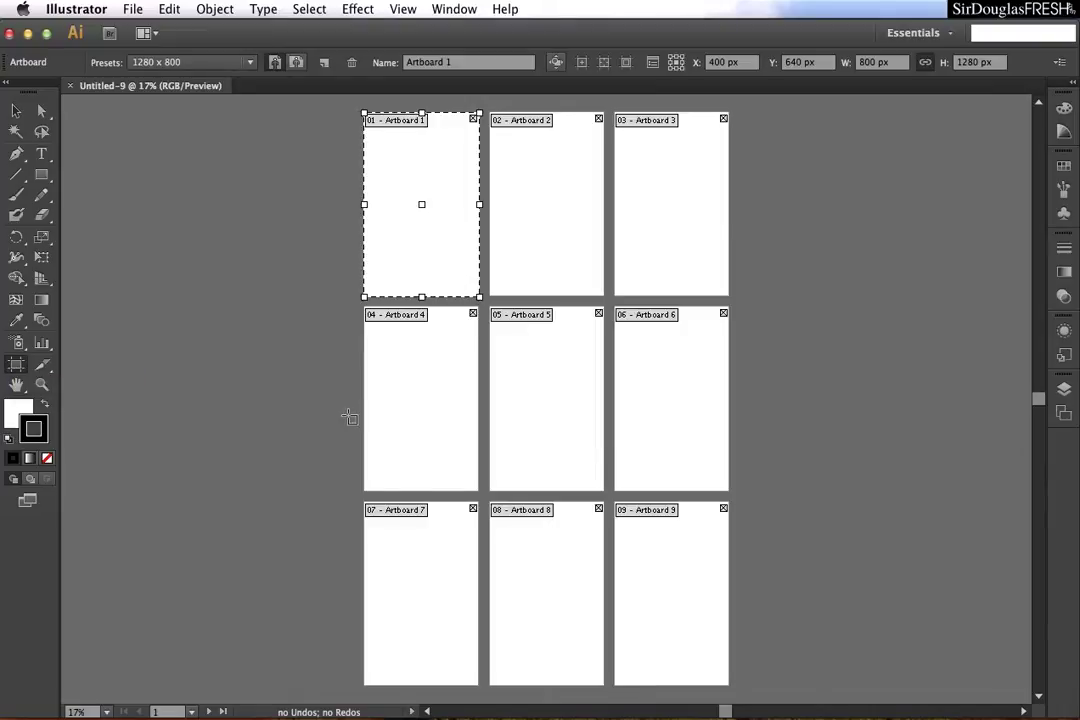
scroll(395, 365, "up", 3)
scroll(395, 368, "down", 4)
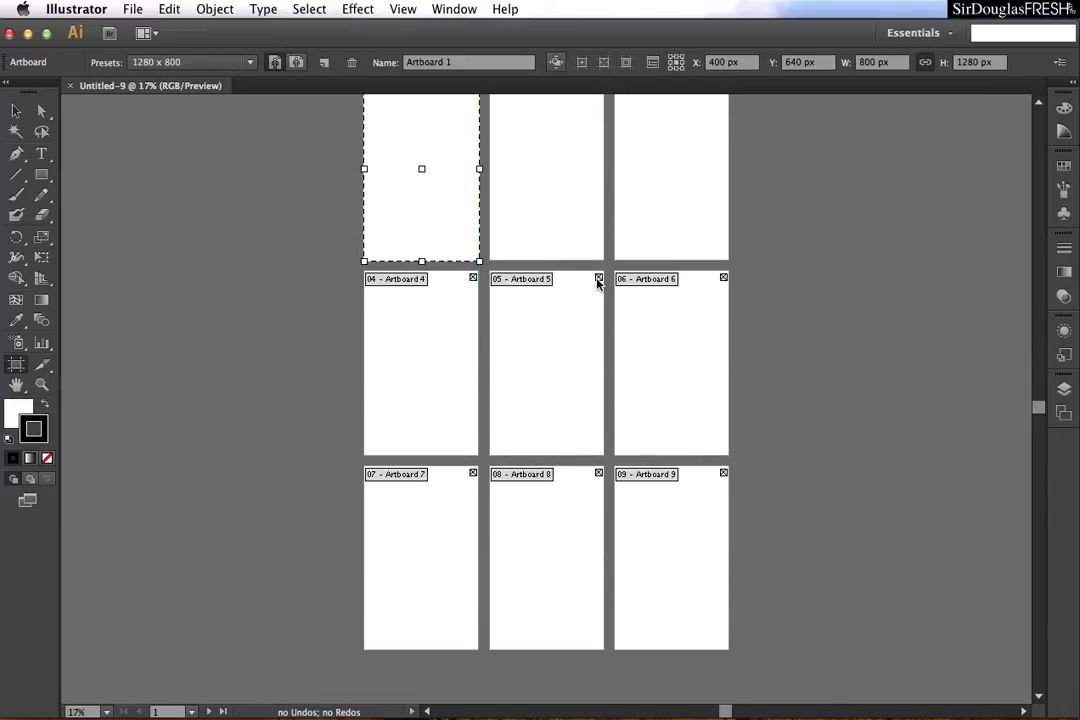
left_click(599, 278)
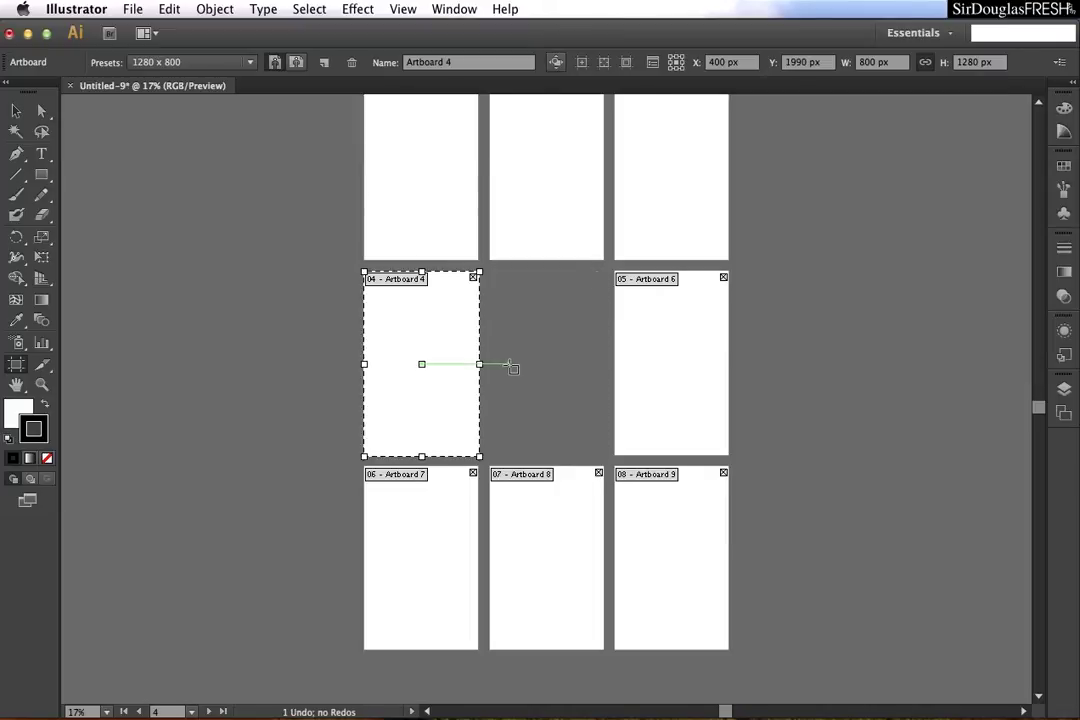
scroll(626, 368, "up", 2)
scroll(642, 358, "up", 2)
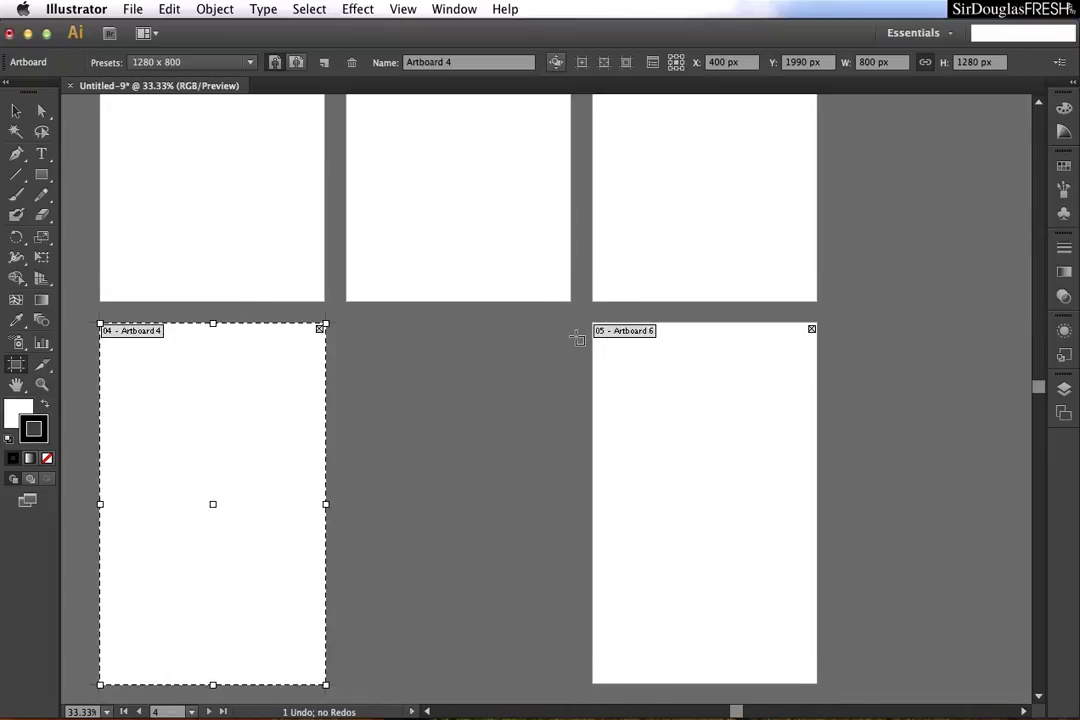
scroll(598, 335, "up", 2)
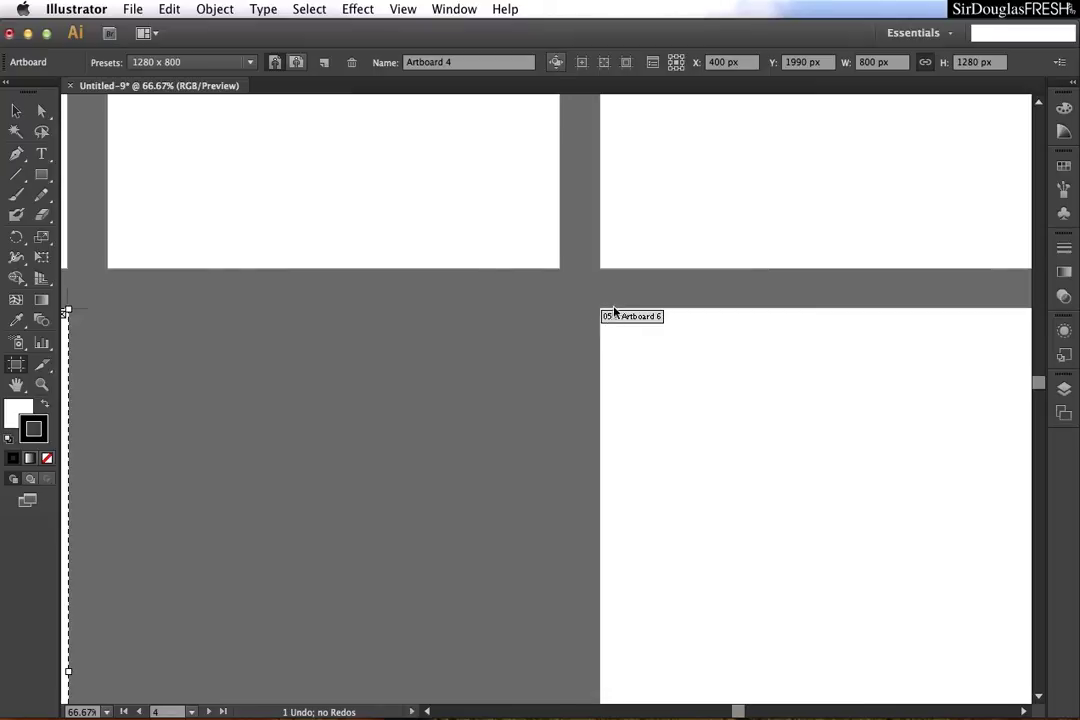
scroll(580, 316, "down", 2)
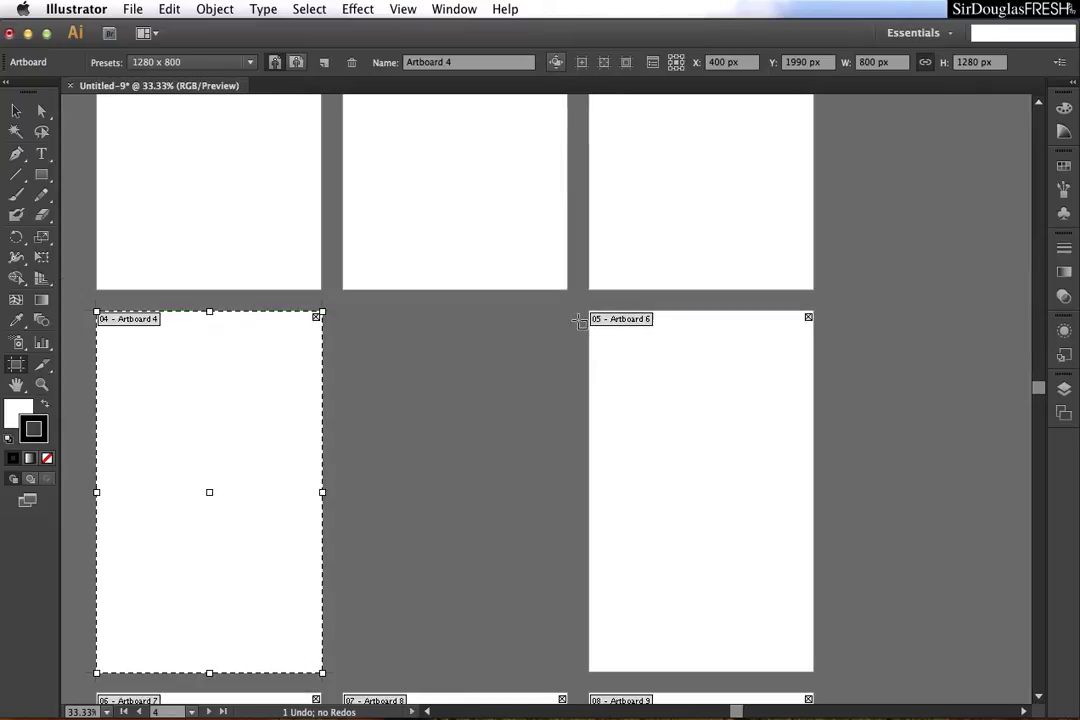
scroll(580, 323, "down", 1)
scroll(589, 361, "up", 1)
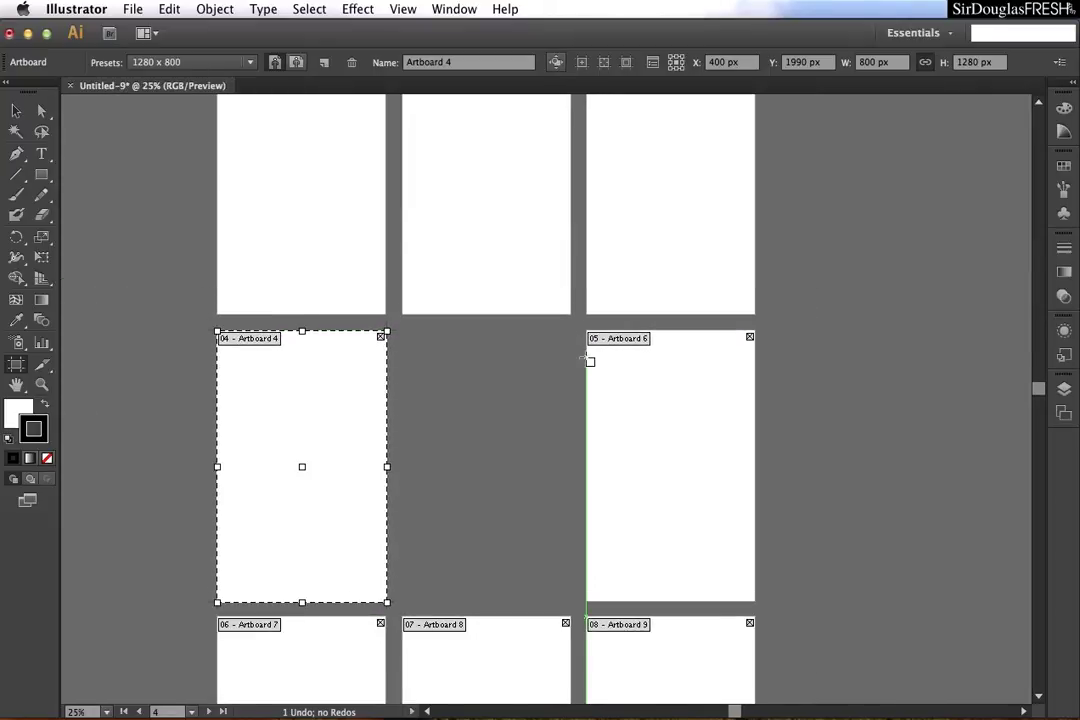
scroll(599, 414, "up", 3)
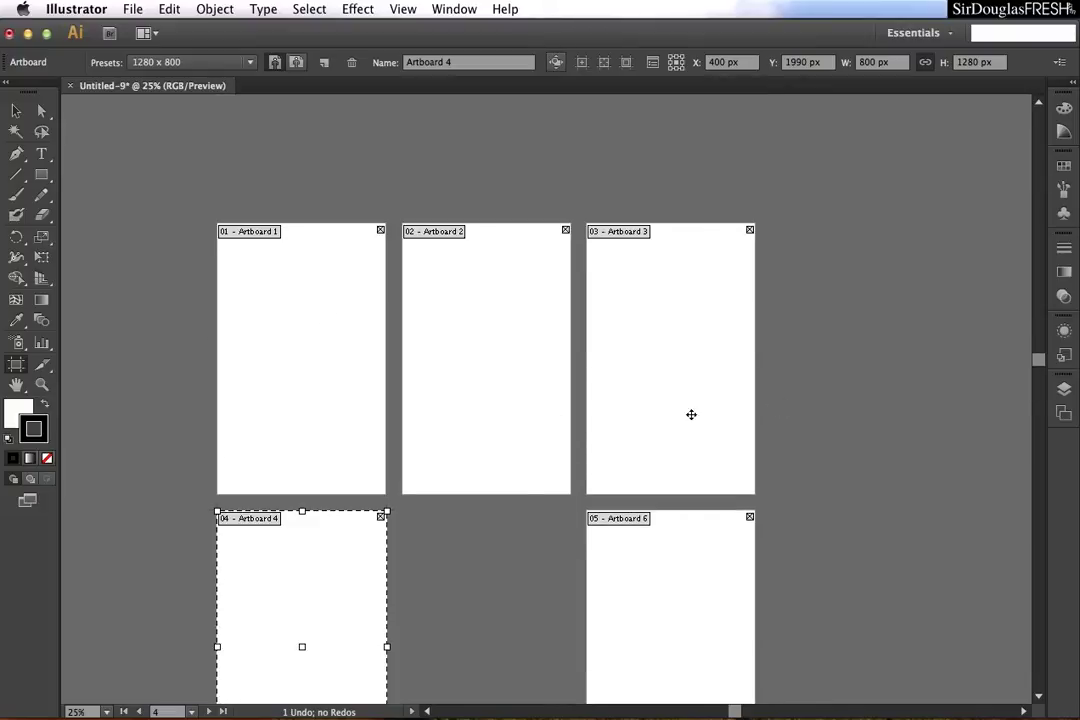
scroll(668, 400, "down", 3)
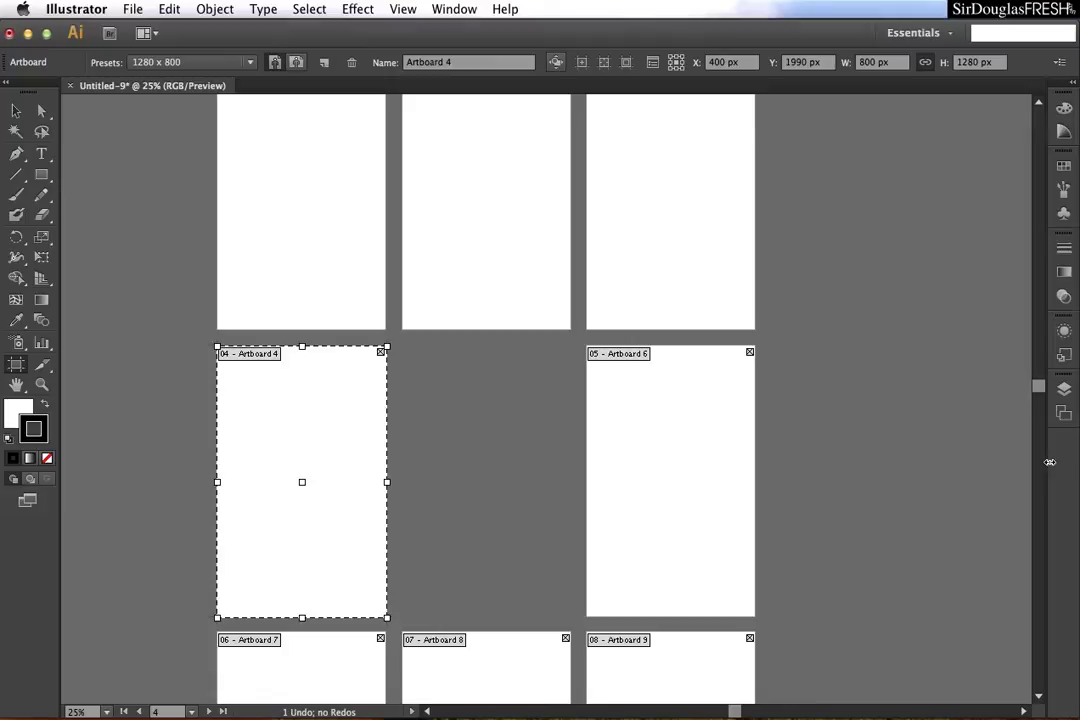
Step: Rename Artboard 8 to 'dfgf' in the Artboards list
left_click(1067, 392)
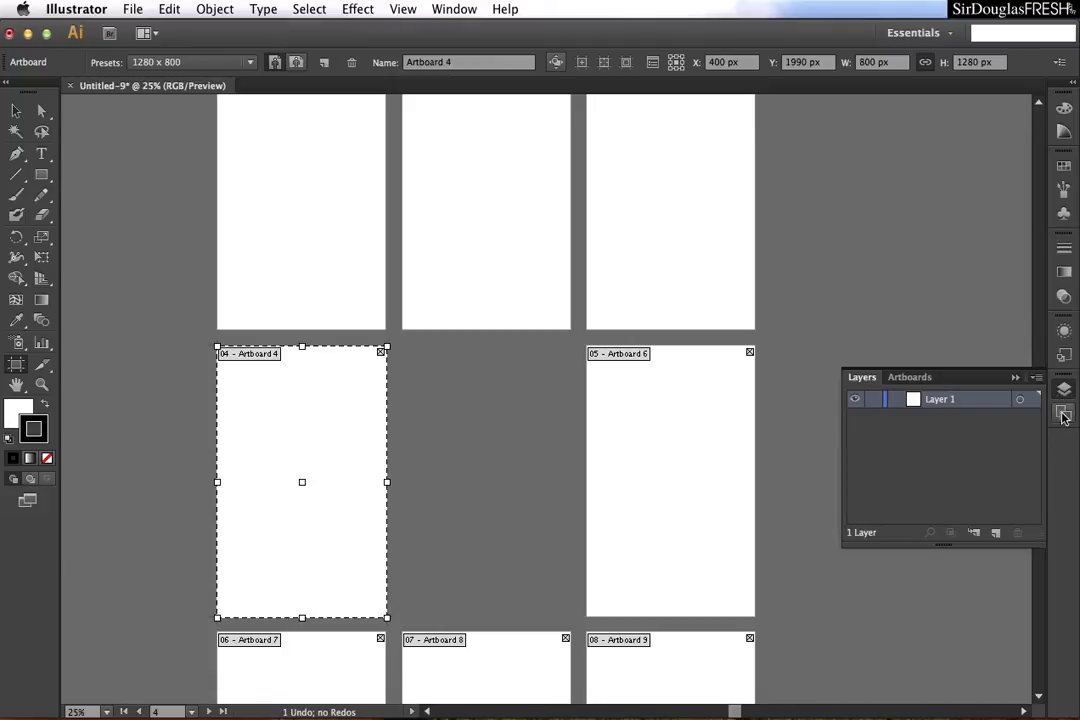
left_click(1063, 412)
left_click_drag(934, 545, 934, 694)
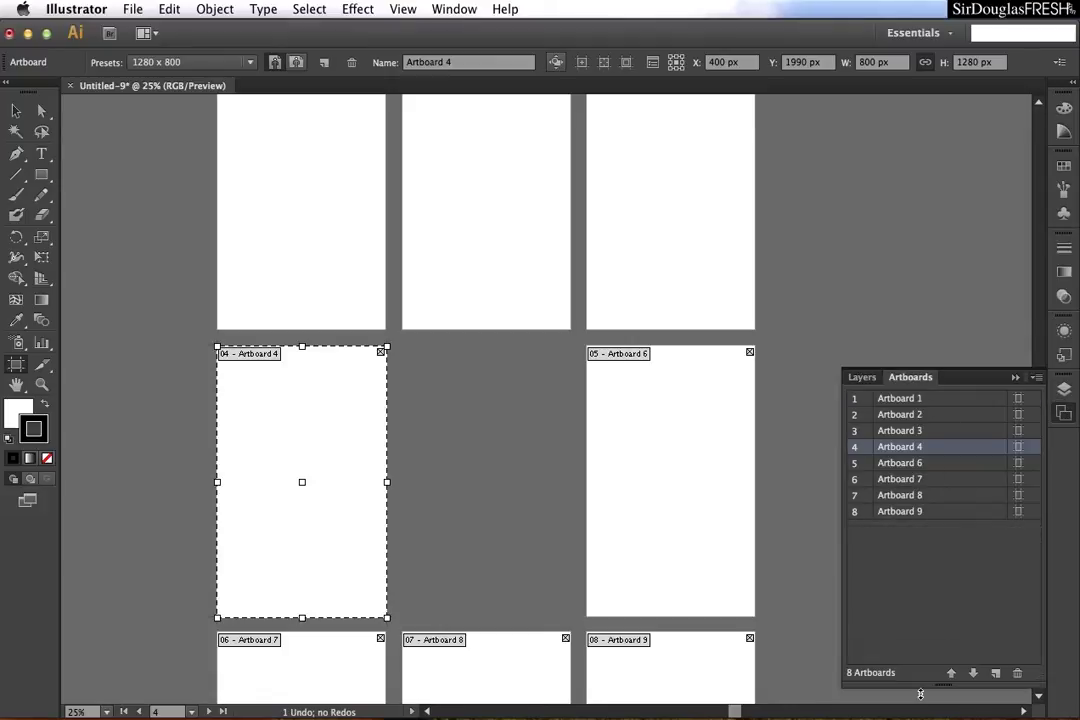
left_click(918, 497)
double_click(917, 498)
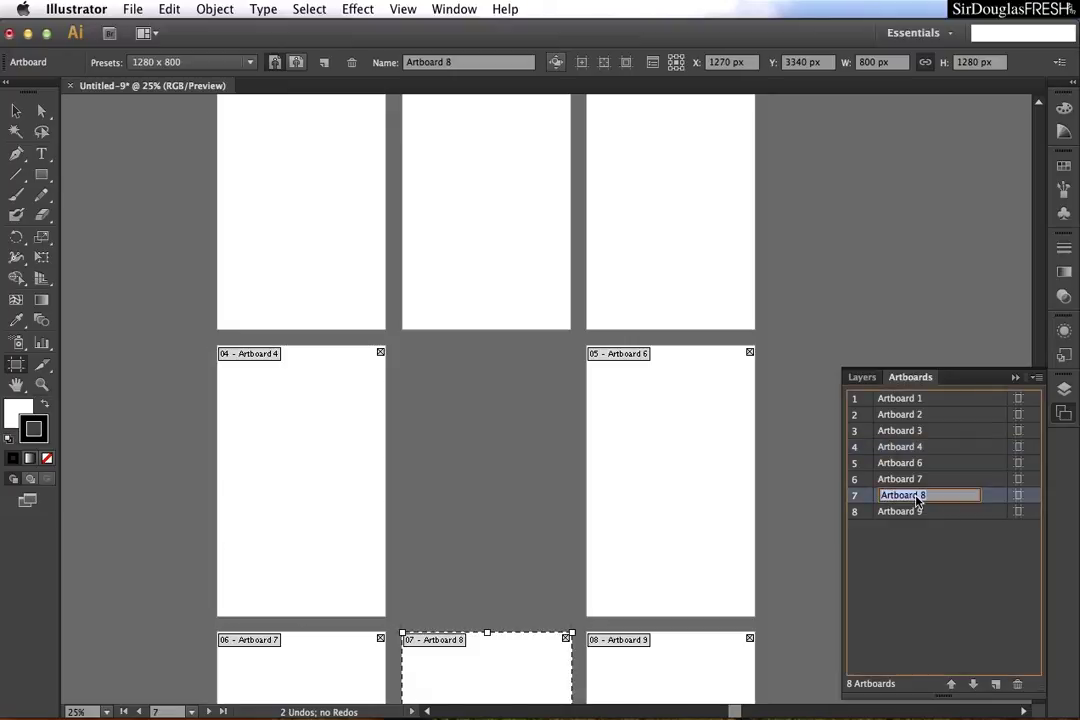
type("dfgf")
key("Return")
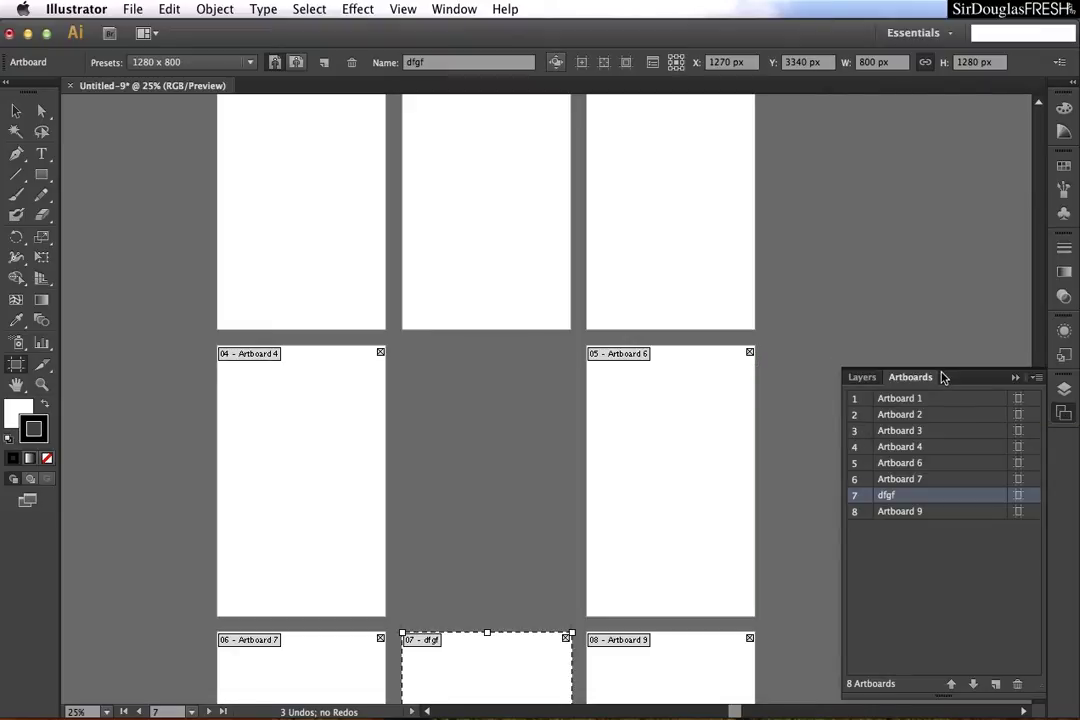
Step: Float the Artboards panel at the top-left of the canvas and select Artboard 6
left_click(454, 9)
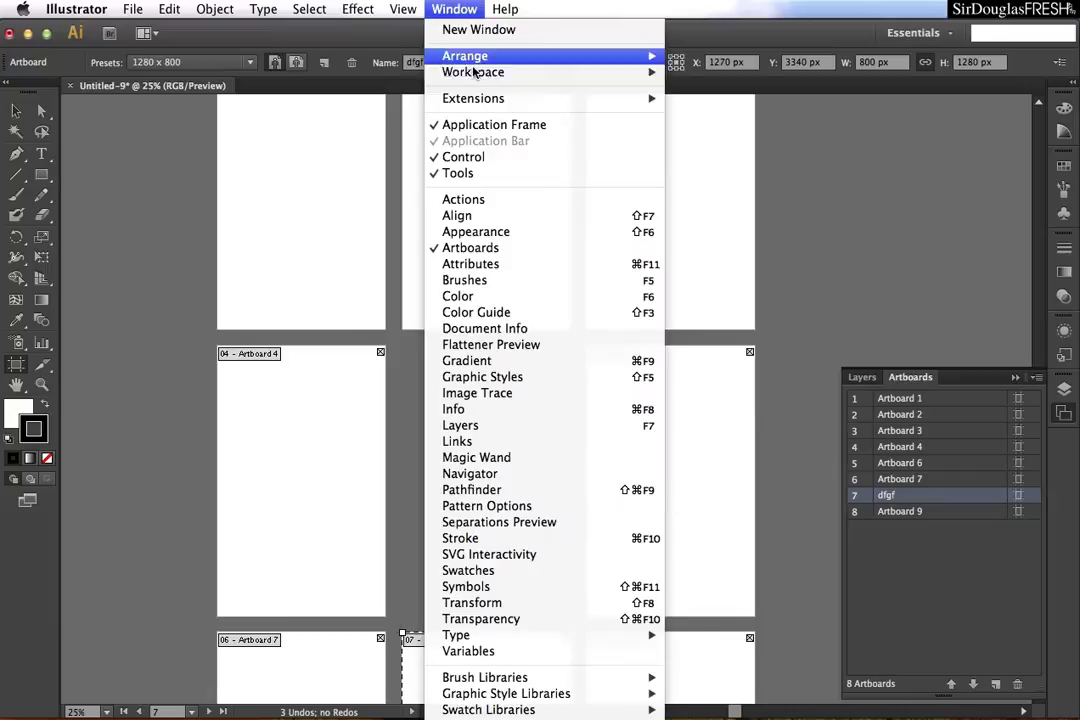
left_click(531, 248)
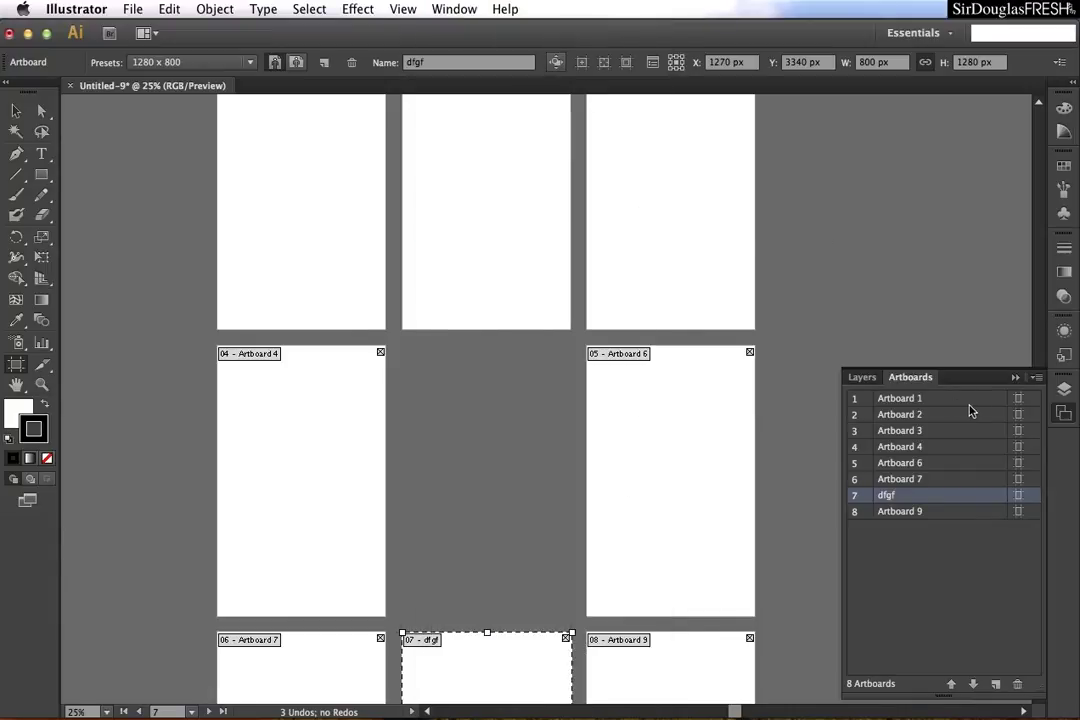
left_click_drag(968, 383, 188, 111)
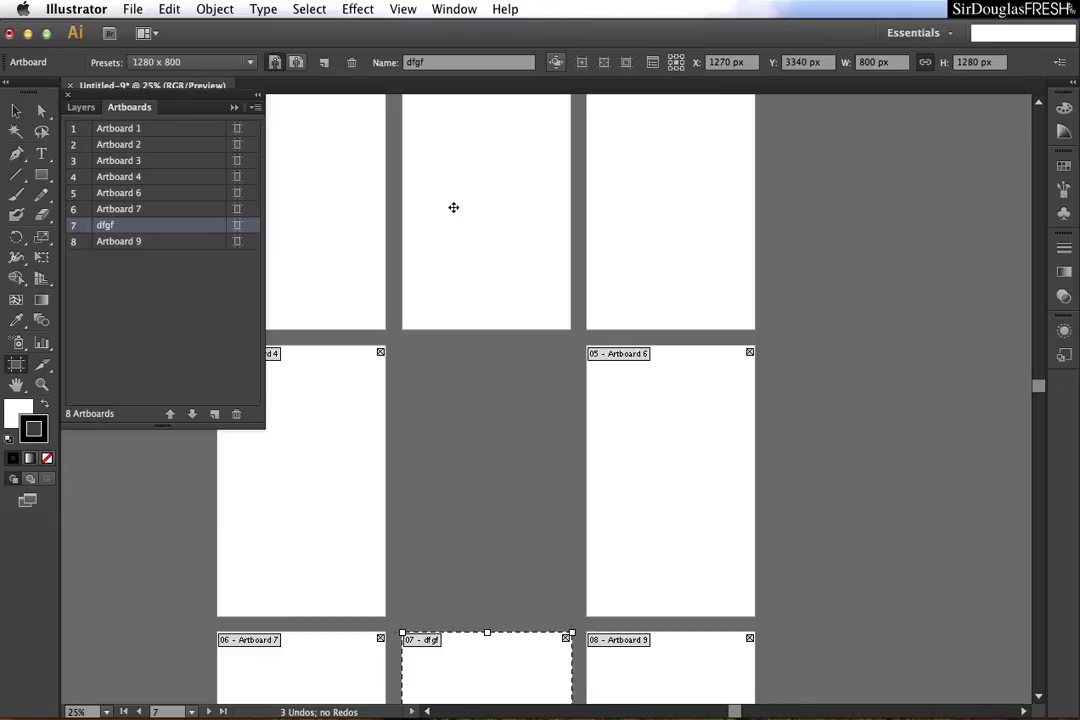
left_click(660, 437)
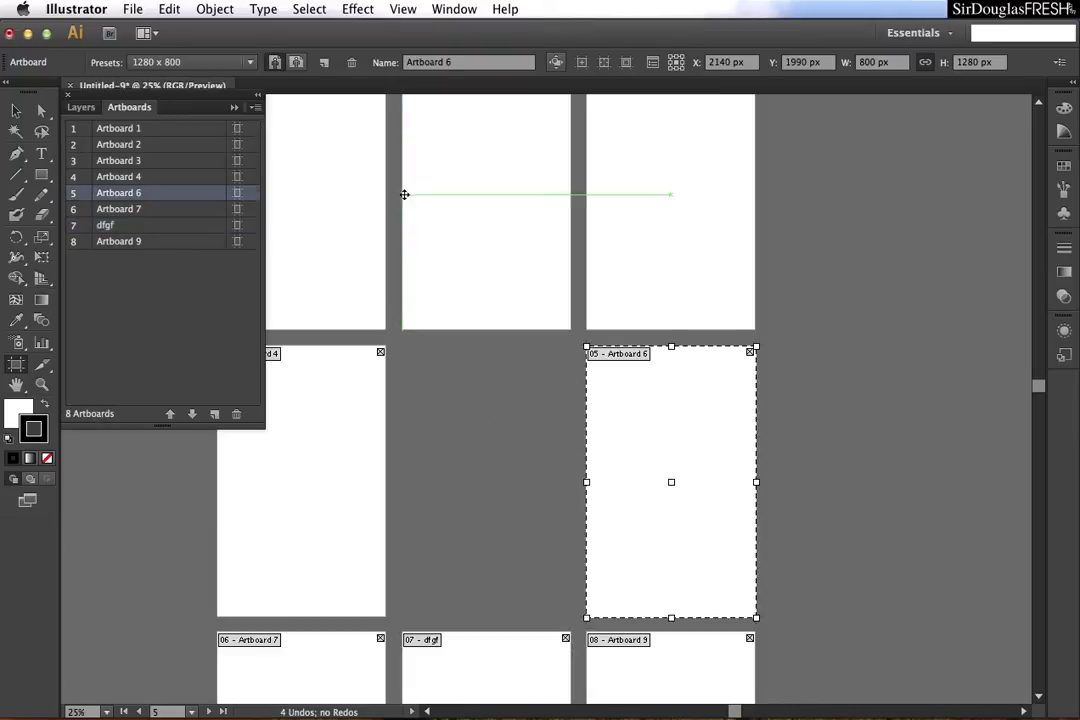
Step: Resize Artboard 6 to the A4 preset (595.28 × 841.89 px) in its Artboard Options
left_click(255, 107)
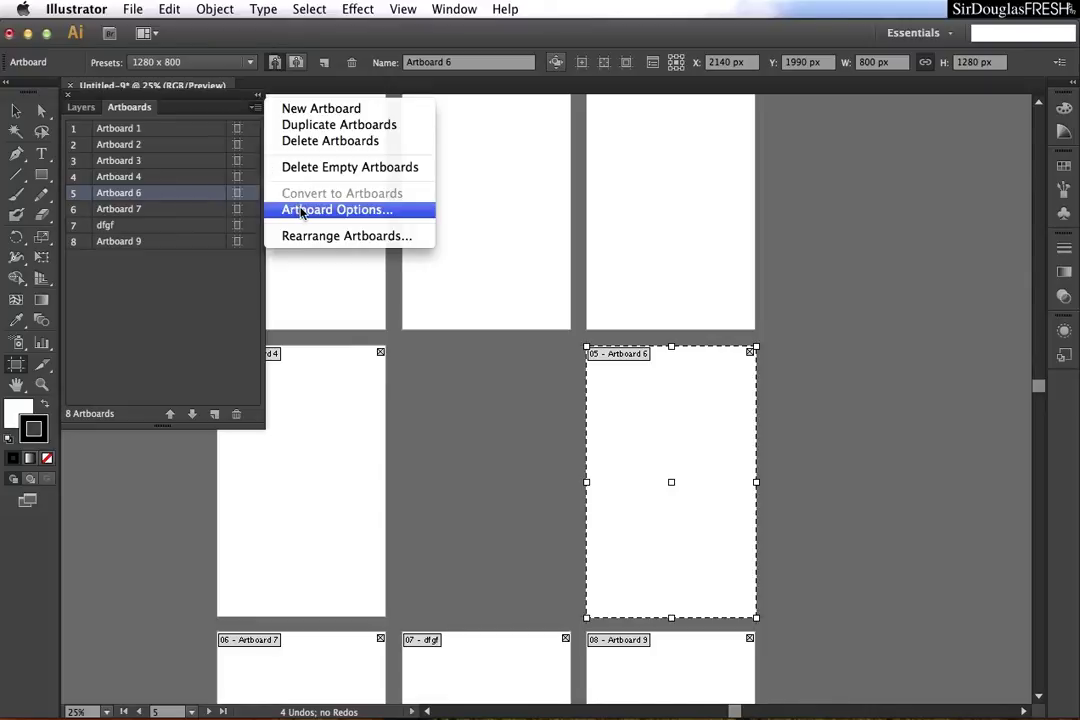
left_click(337, 210)
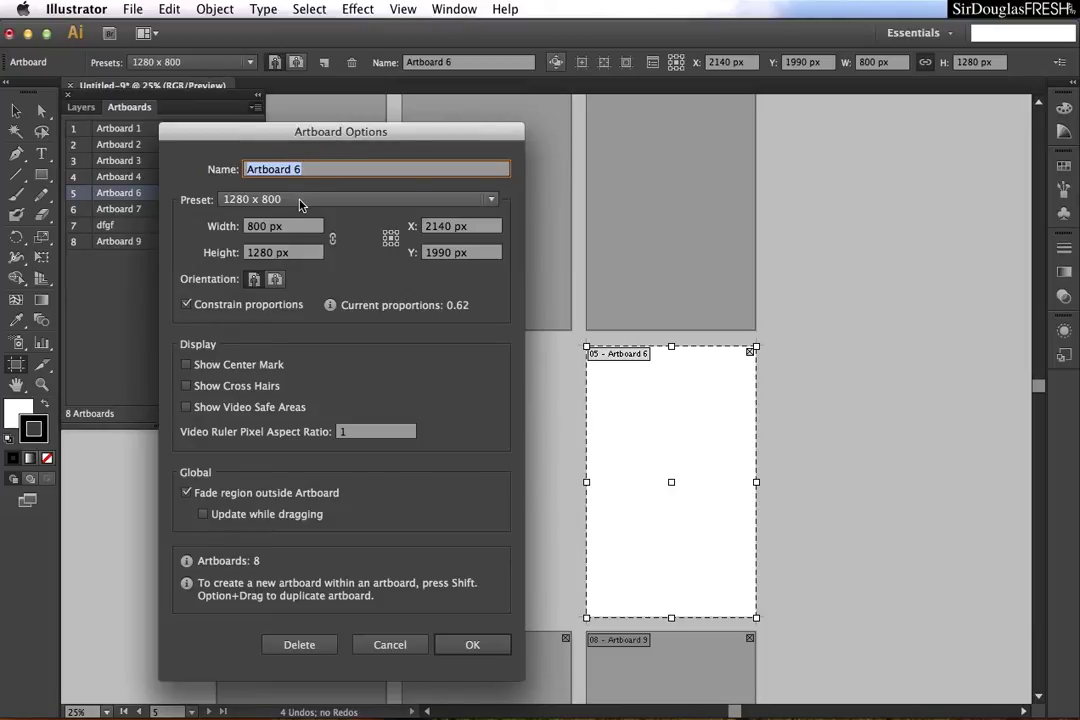
left_click(305, 205)
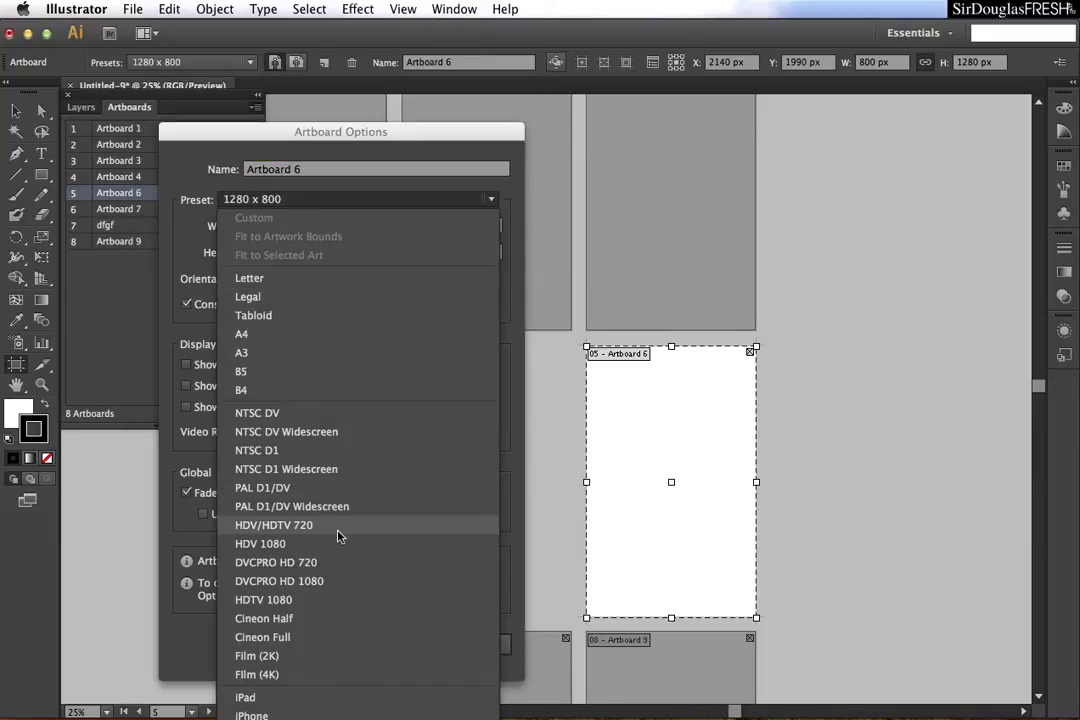
left_click(317, 335)
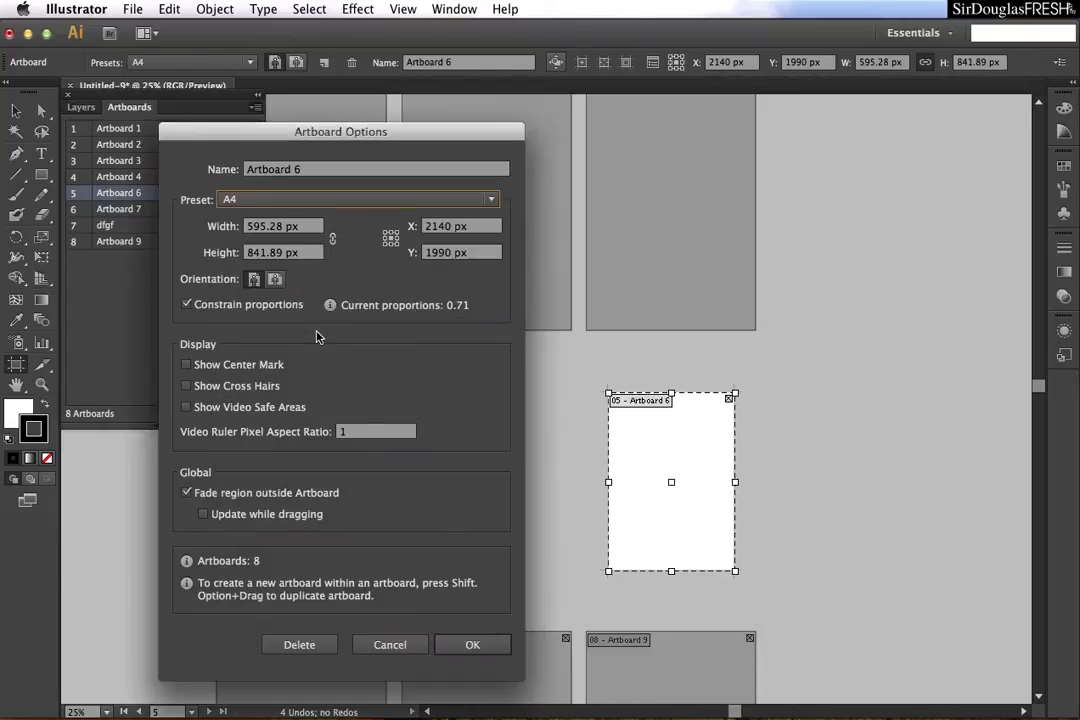
Step: Try the centre mark, cross hairs and video safe area options, leaving them all off
left_click(194, 370)
left_click(192, 367)
left_click(188, 386)
left_click(188, 406)
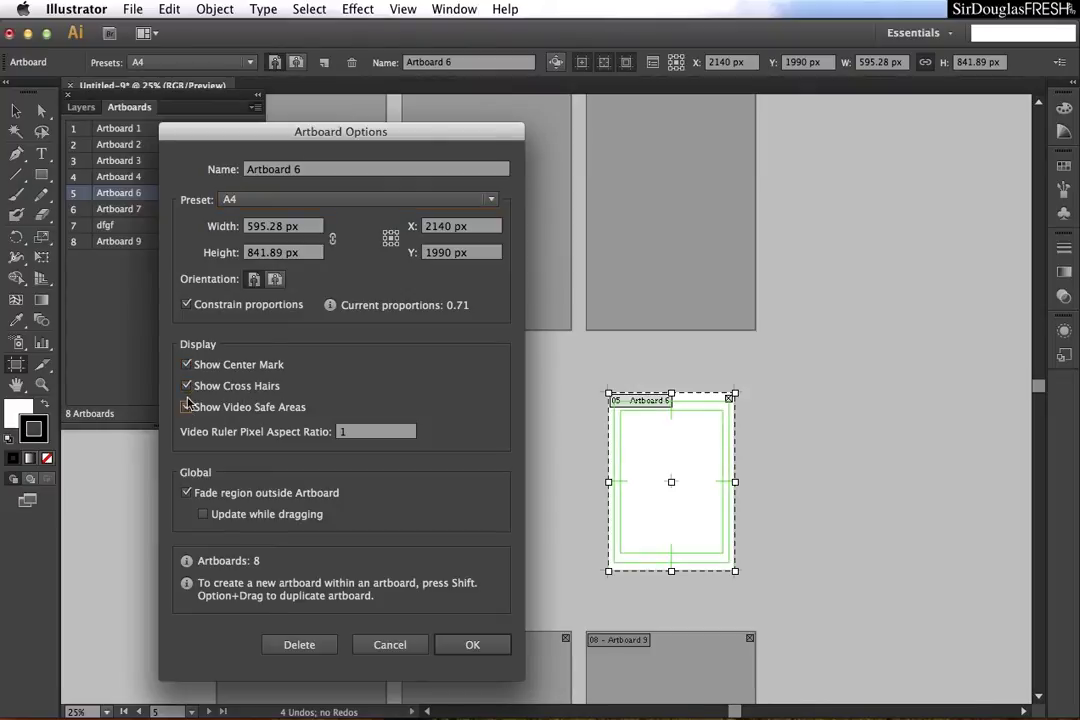
left_click(188, 386)
left_click(186, 365)
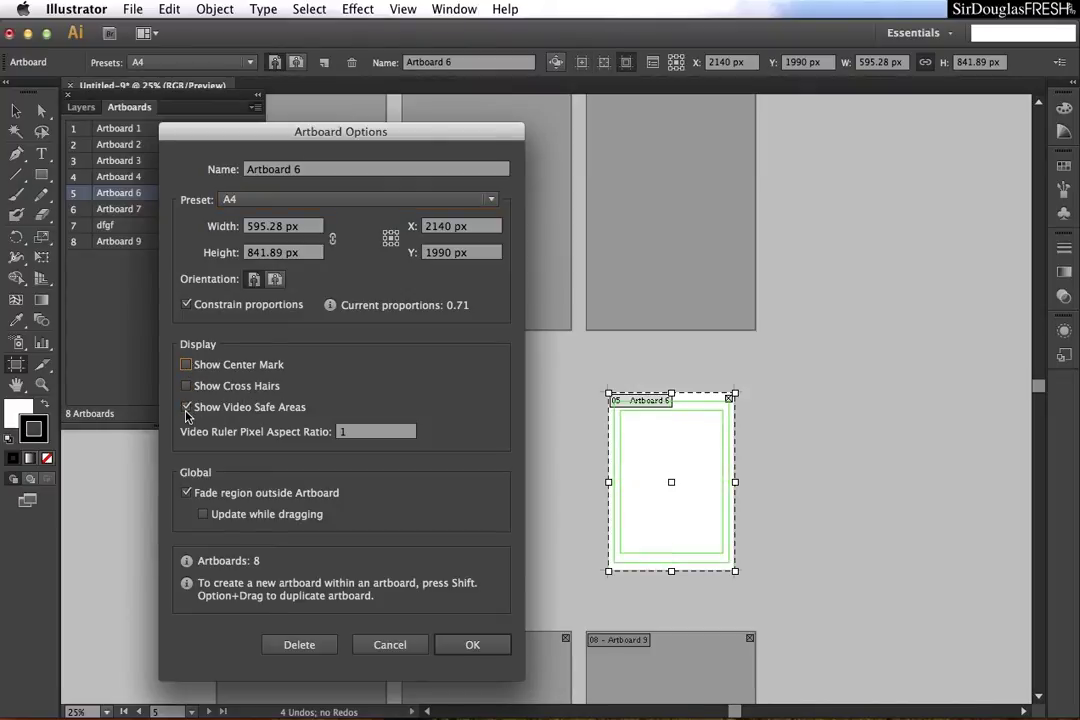
left_click(186, 407)
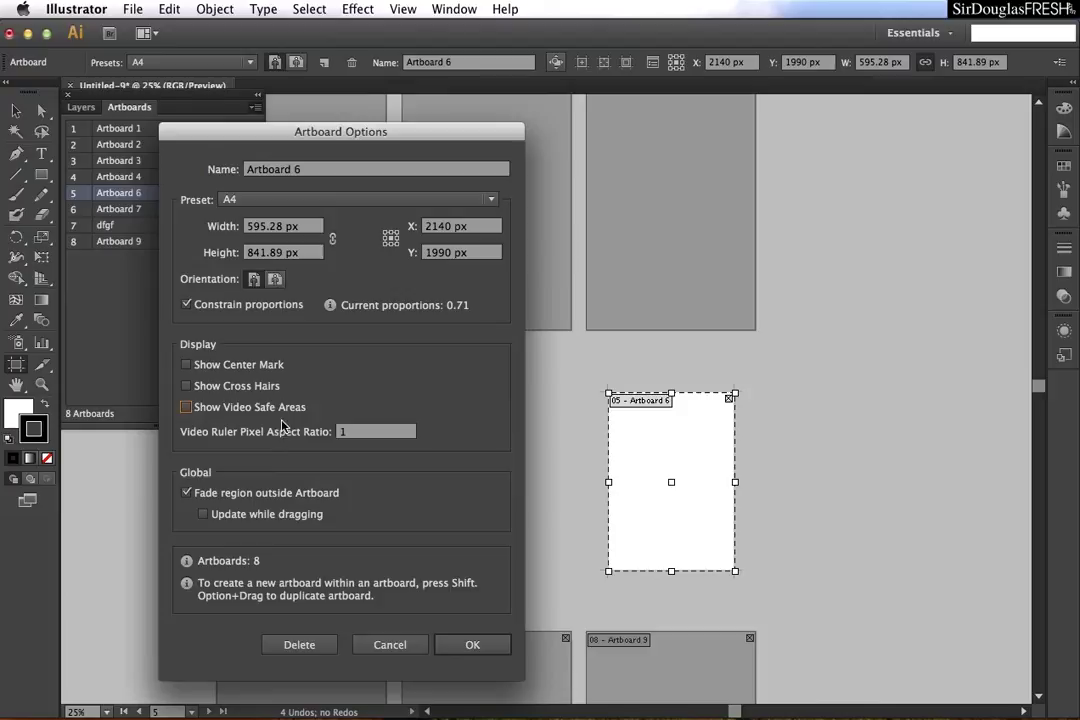
Step: Leave 'Fade region outside Artboard' checked after toggling it, and confirm the options
left_click(188, 494)
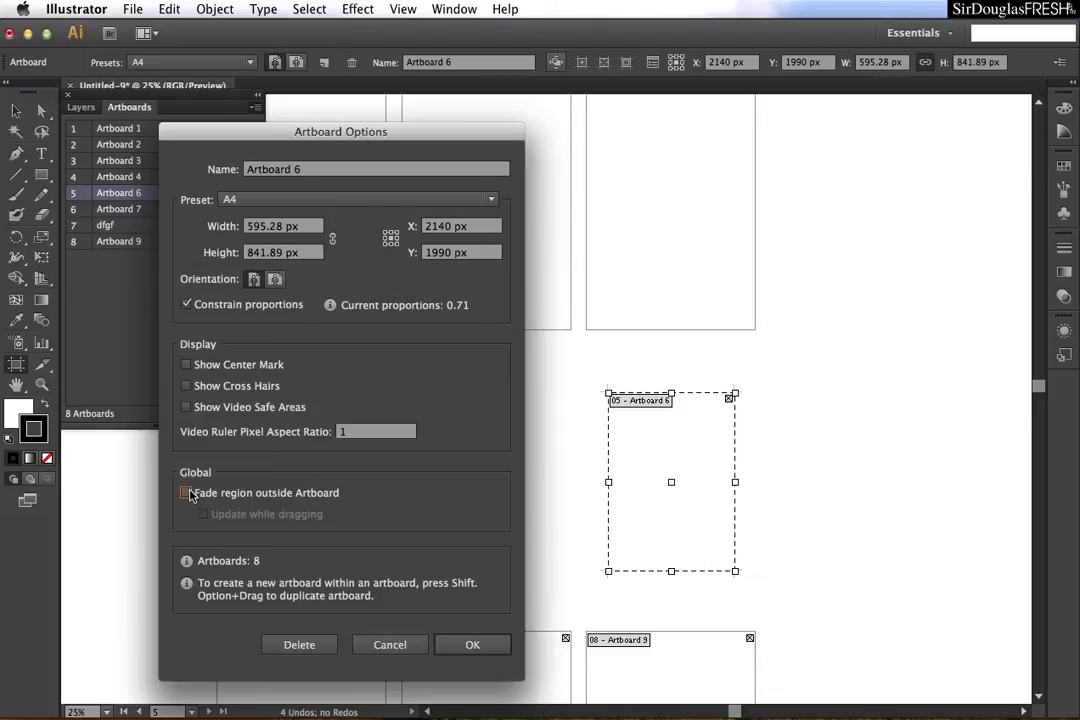
left_click(187, 493)
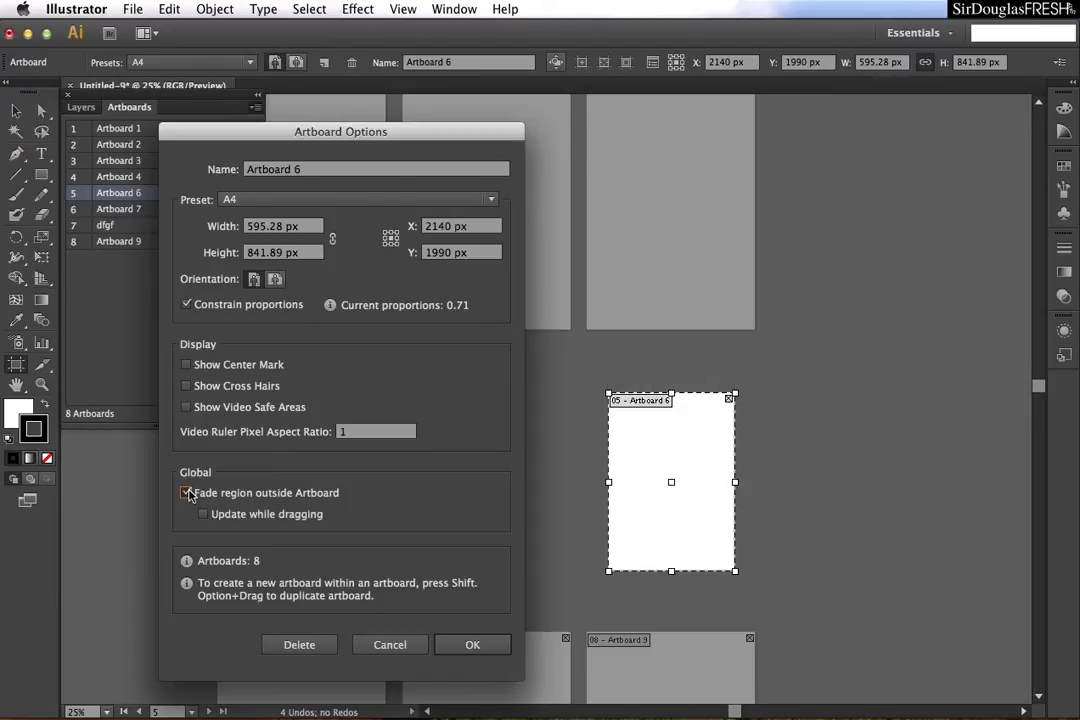
left_click(188, 494)
left_click(188, 494)
left_click(188, 494)
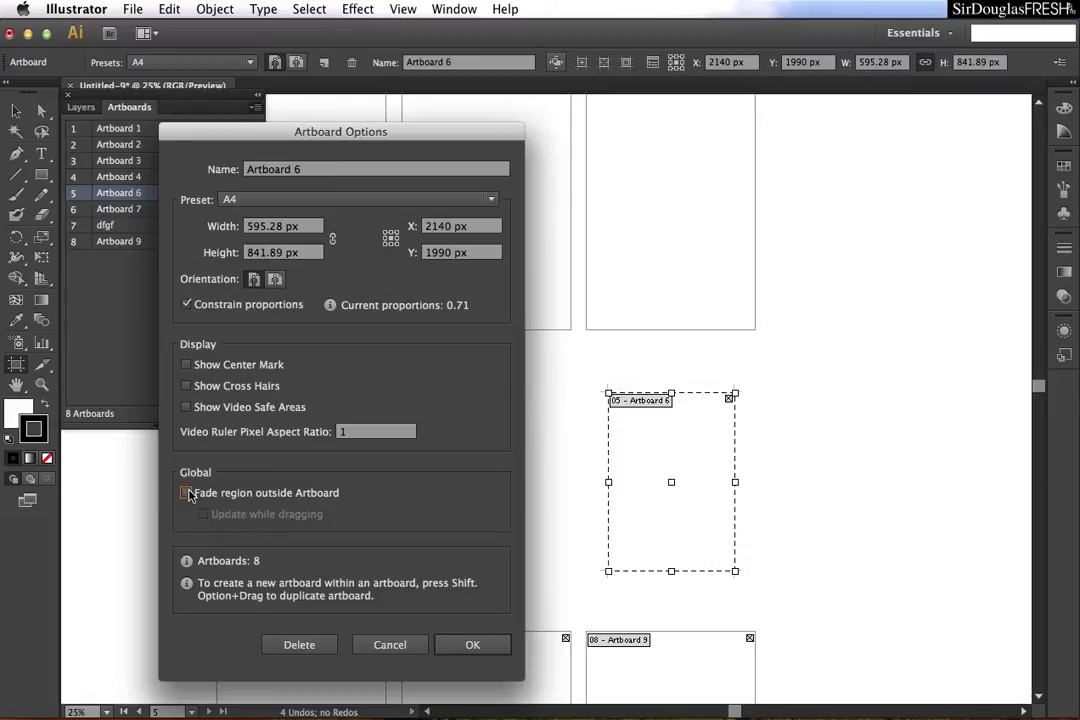
left_click(188, 494)
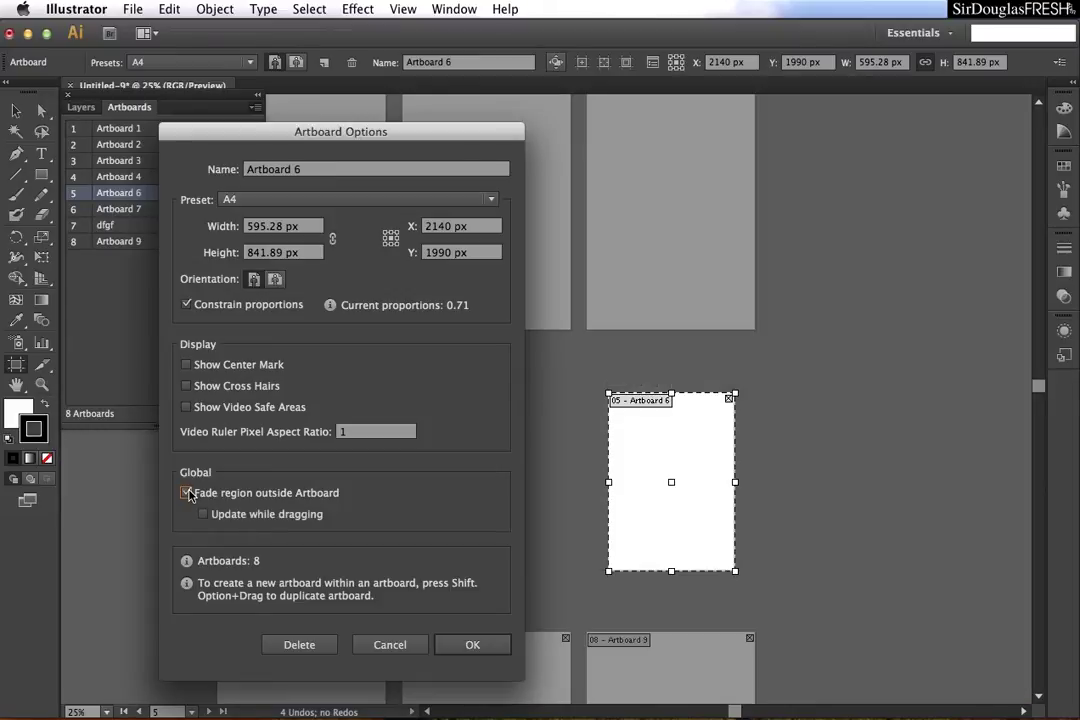
left_click(188, 494)
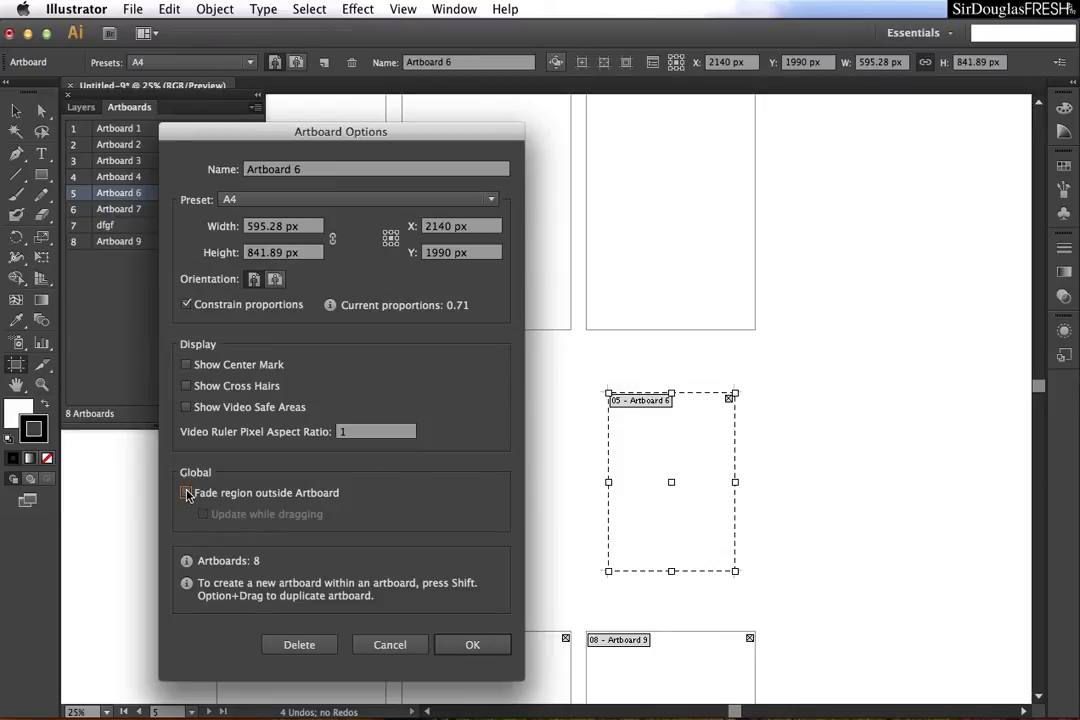
left_click(188, 494)
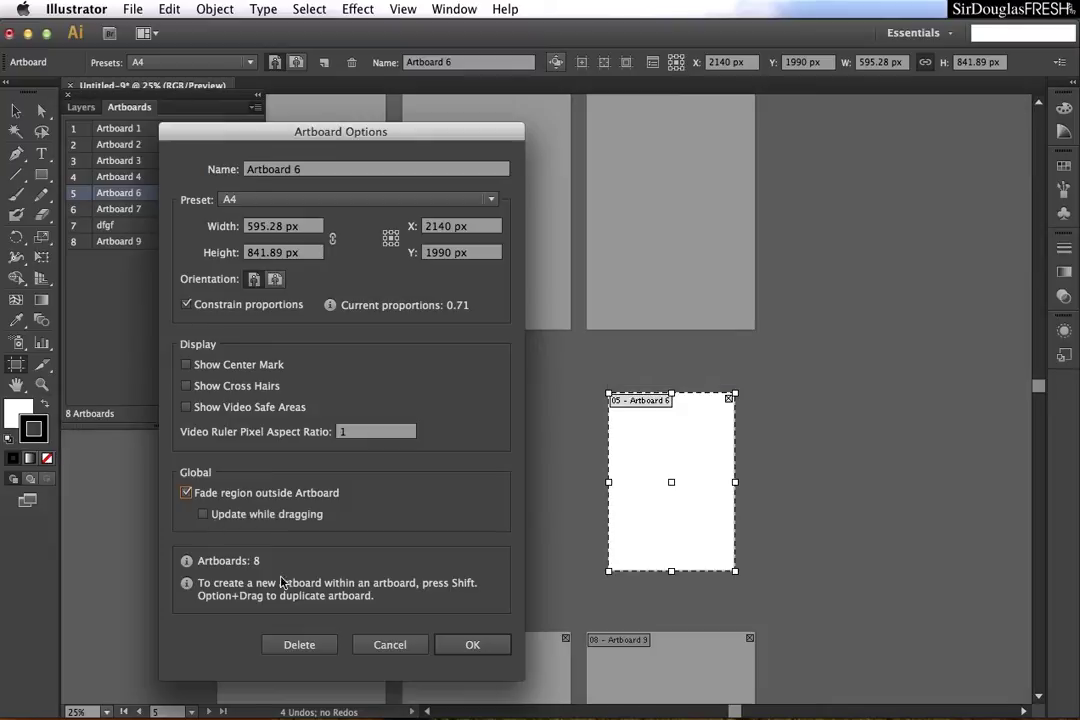
left_click(480, 645)
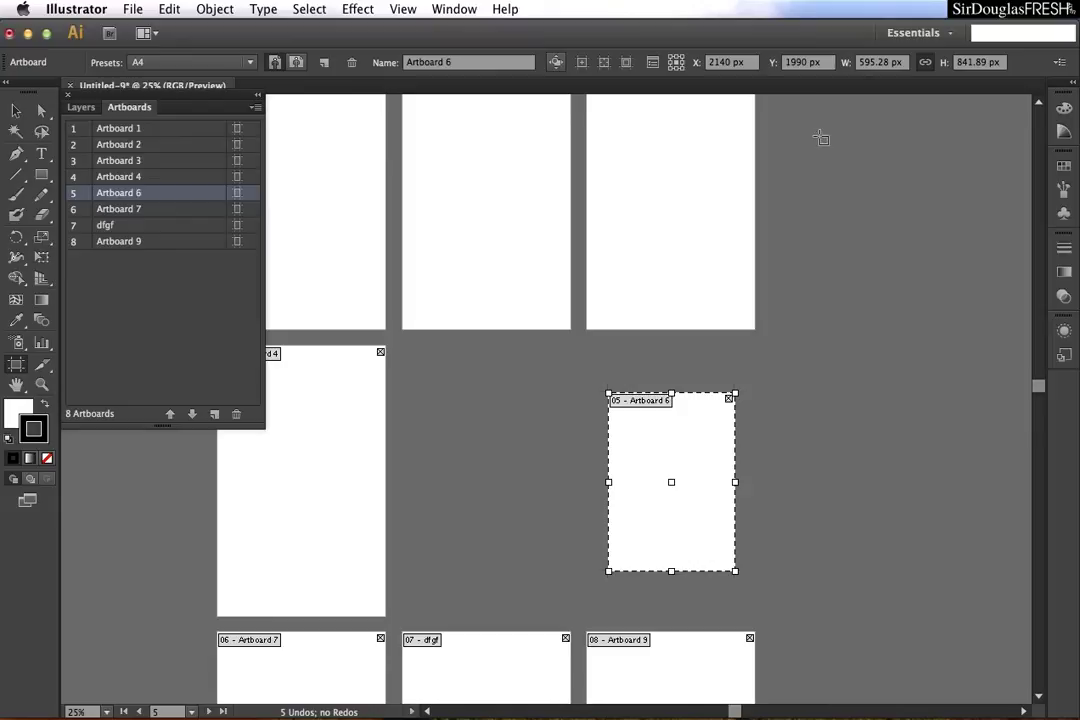
Step: Move Artboard 6 to X 2037.64, Y 2021.95 px, left-aligned beneath Artboard 3
left_click(797, 68)
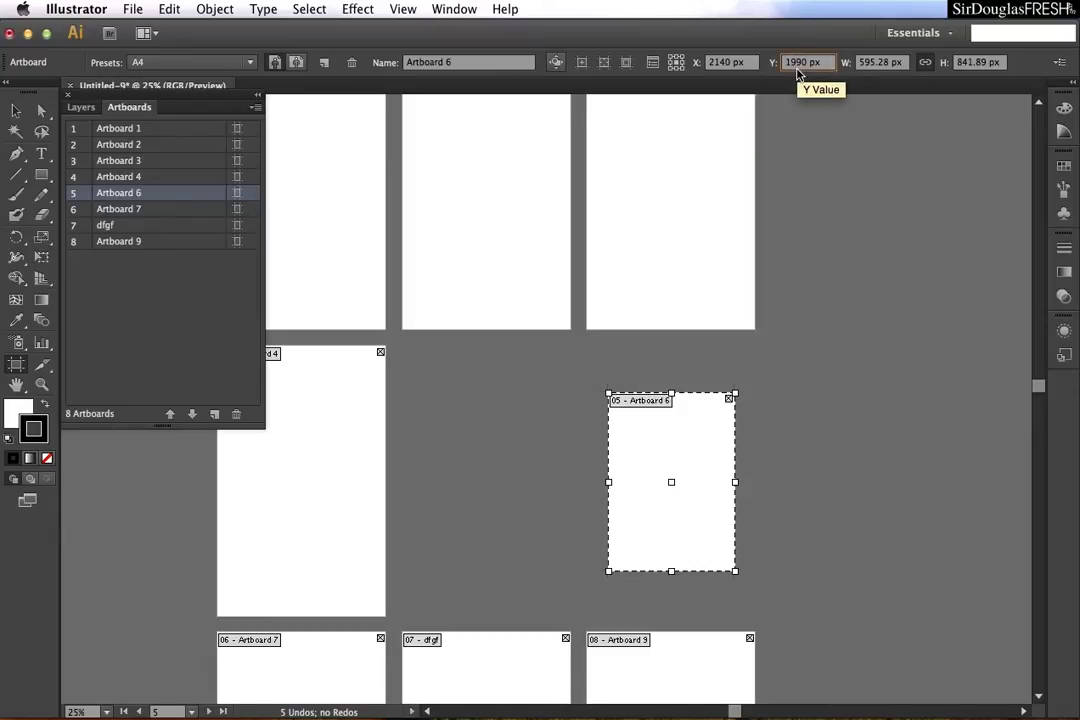
key("shift+Up")
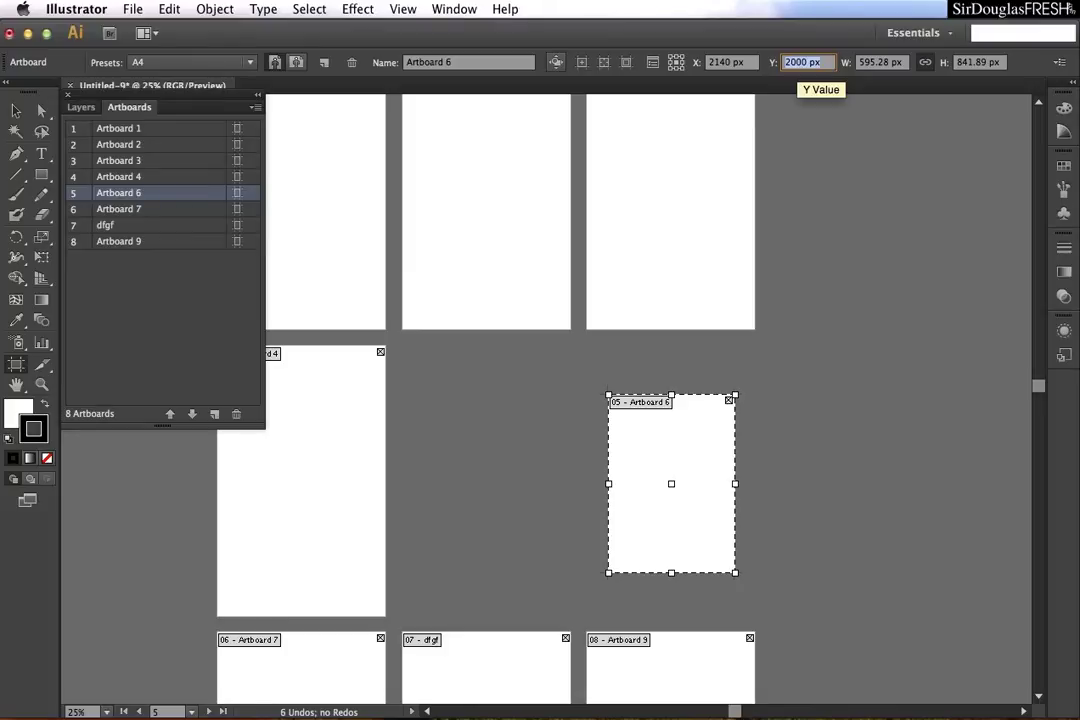
key("shift+Up")
key("shift+Up")
key("shift+Up")
key("shift+Up")
key("shift+Up")
key("shift+Up")
key("shift+Up")
key("shift+Up")
key("shift+Up")
key("shift+Up")
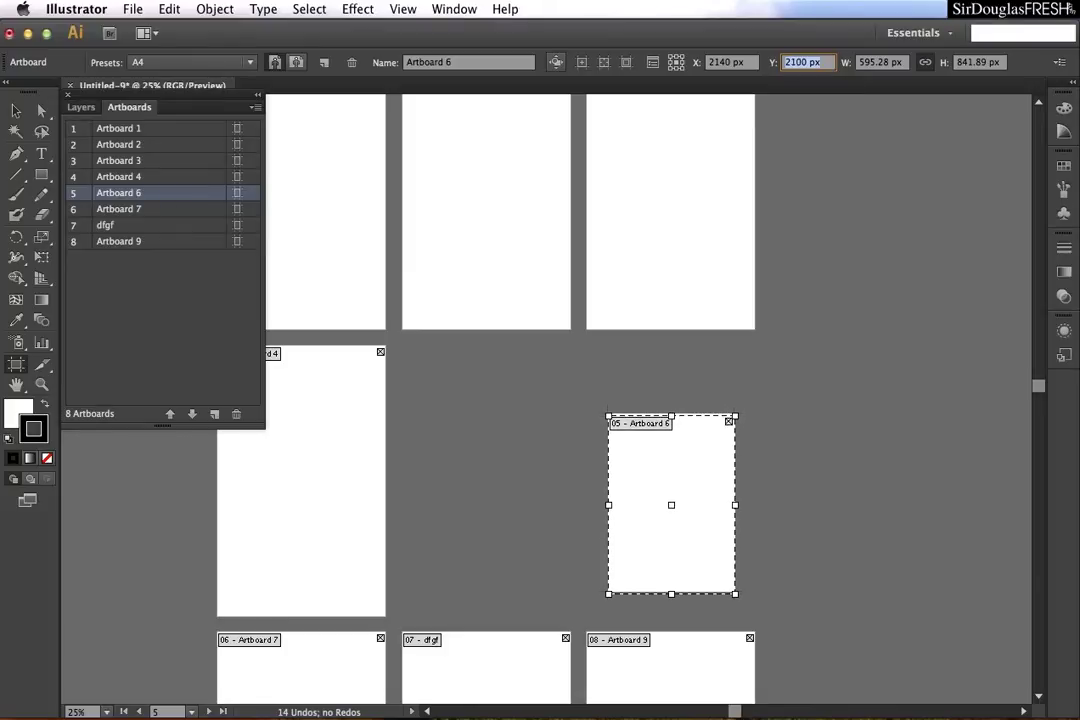
key("shift+Up")
key("shift+Up")
key("shift+Up")
key("shift+Up")
key("shift+Up")
key("shift+Up")
key("shift+Up")
key("shift+Up")
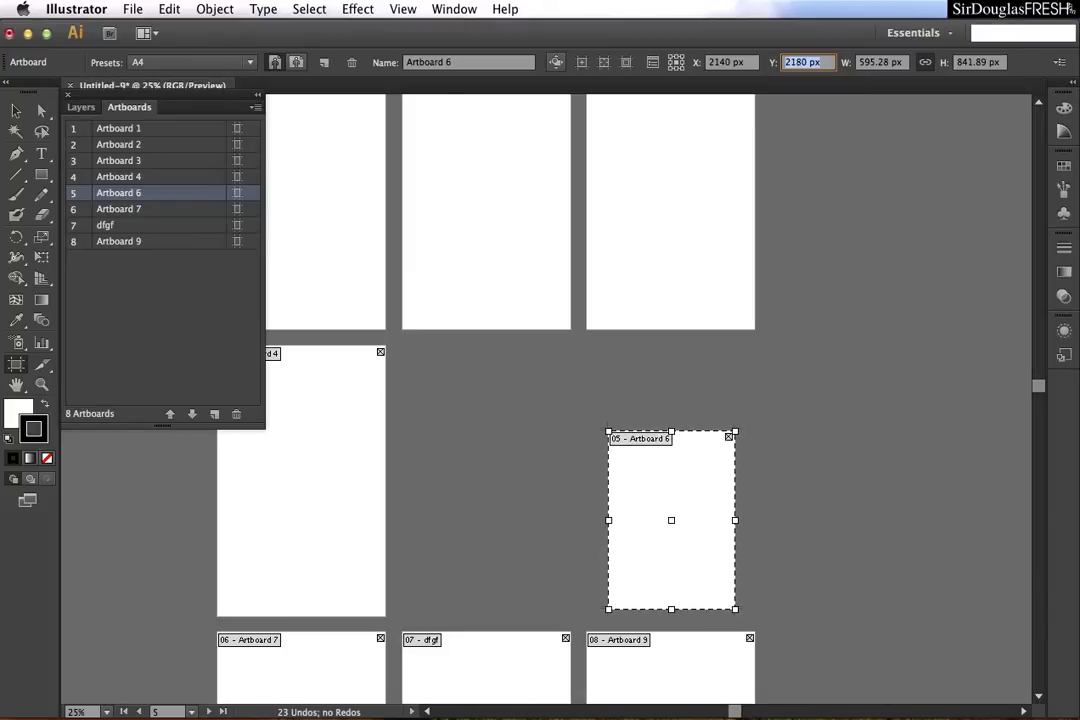
key("shift+Up")
key("shift+Up")
key("shift+Up")
key("shift+Up")
key("shift+Up")
key("shift+Up")
left_click_drag(670, 492, 646, 378)
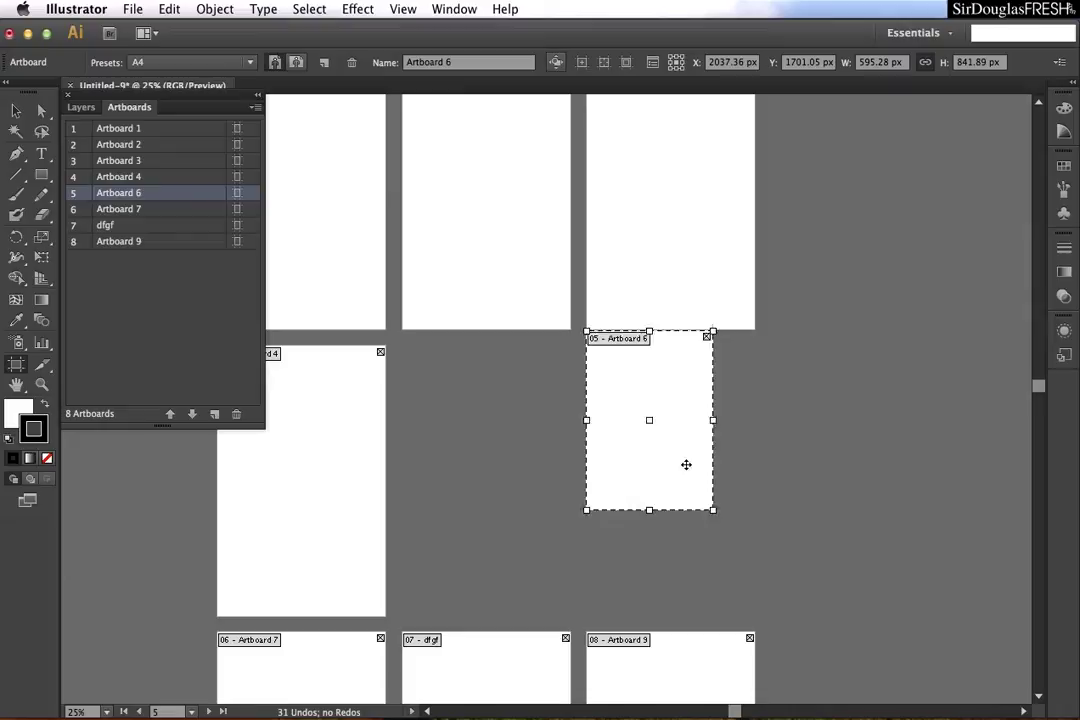
left_click_drag(686, 464, 686, 532)
Step: Pick the Rectangle tool and reset fill and stroke to the default colours
scroll(700, 480, "up", 3)
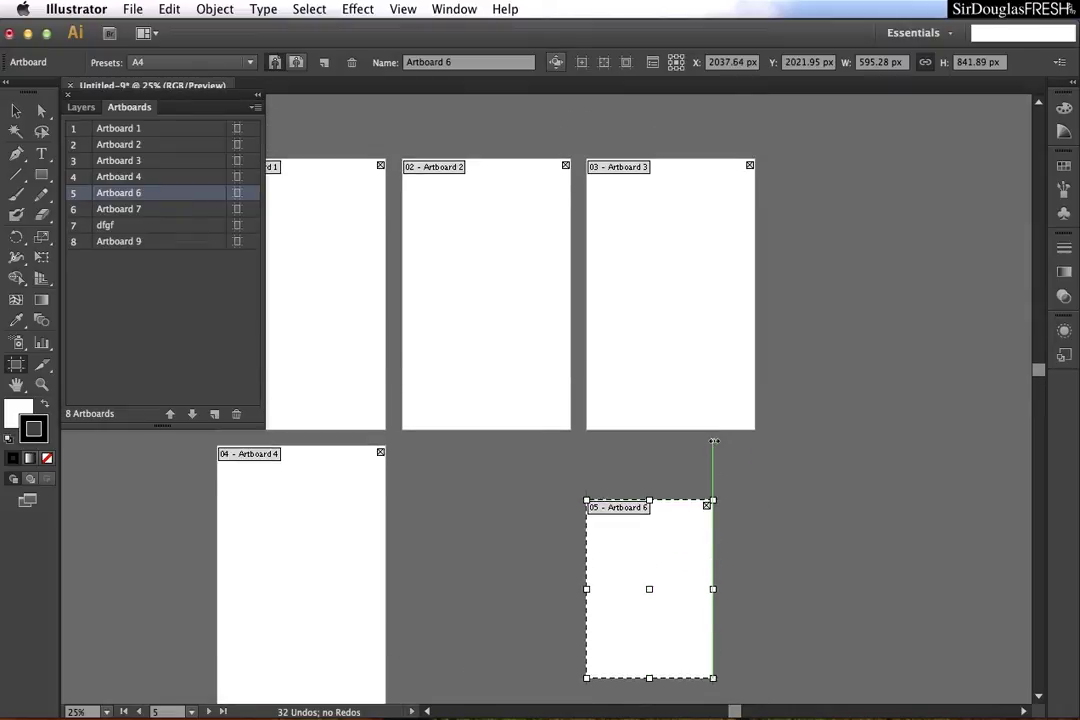
scroll(713, 440, "up", 3)
scroll(632, 369, "down", 2)
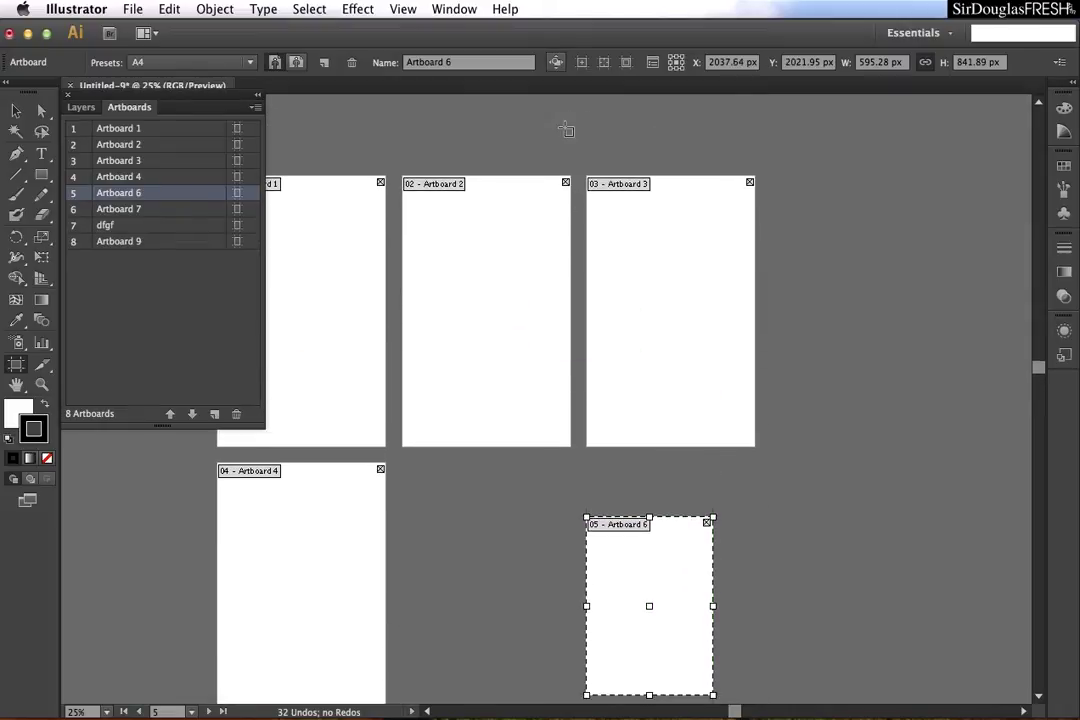
left_click(40, 176)
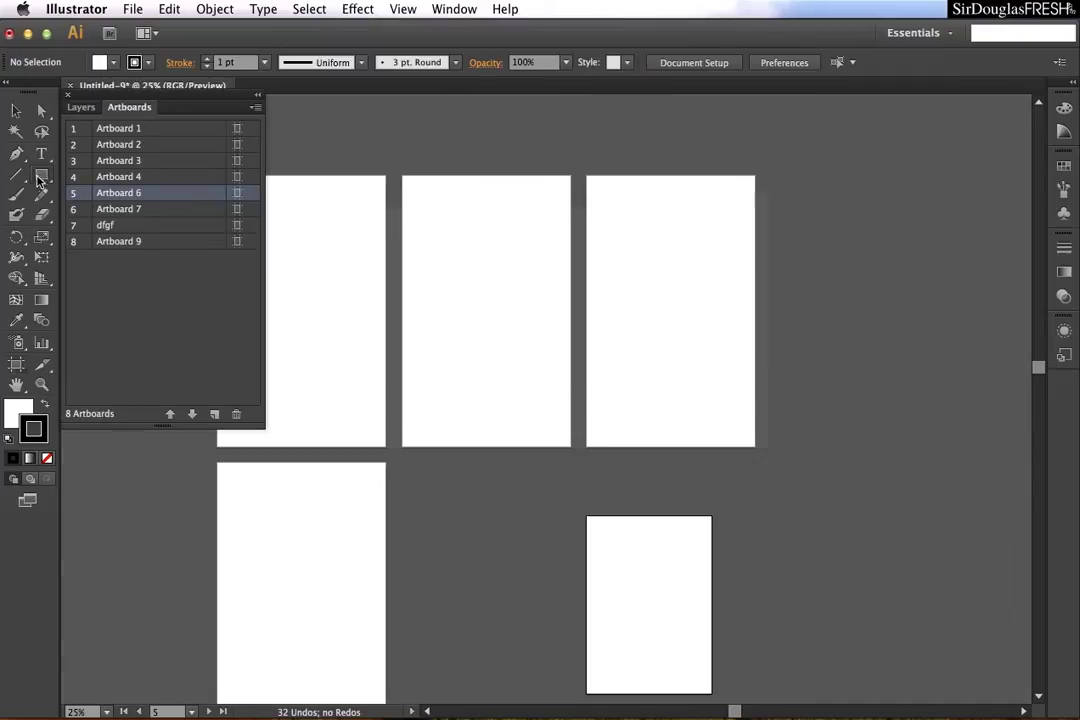
left_click(9, 438)
Step: Set a black fill and draw a tall rectangle and a thin horizontal bar beside the artboards
left_click(45, 405)
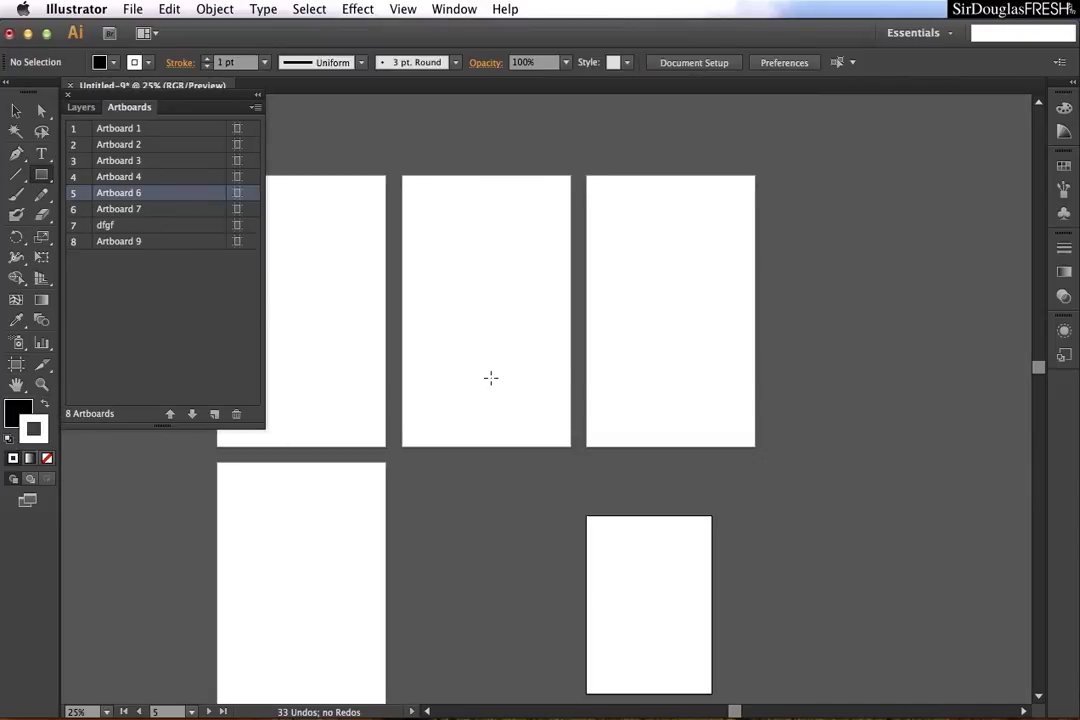
left_click_drag(843, 276, 901, 378)
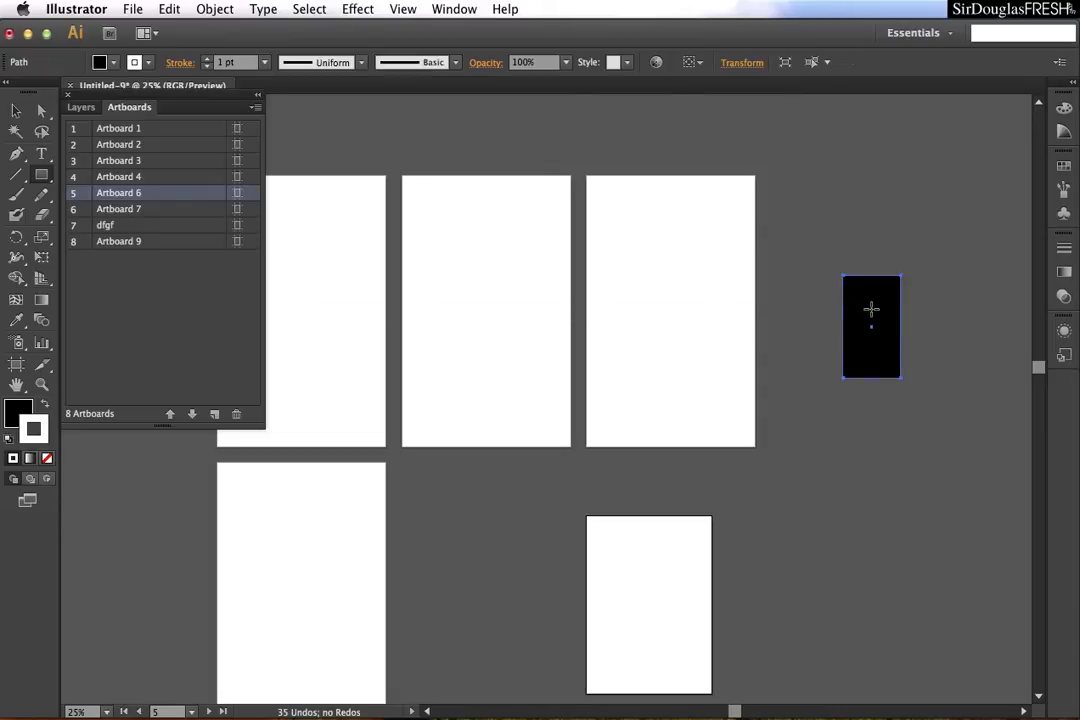
mouse_move(876, 308)
left_mouse_down()
mouse_move(516, 311)
mouse_move(727, 291)
left_mouse_up()
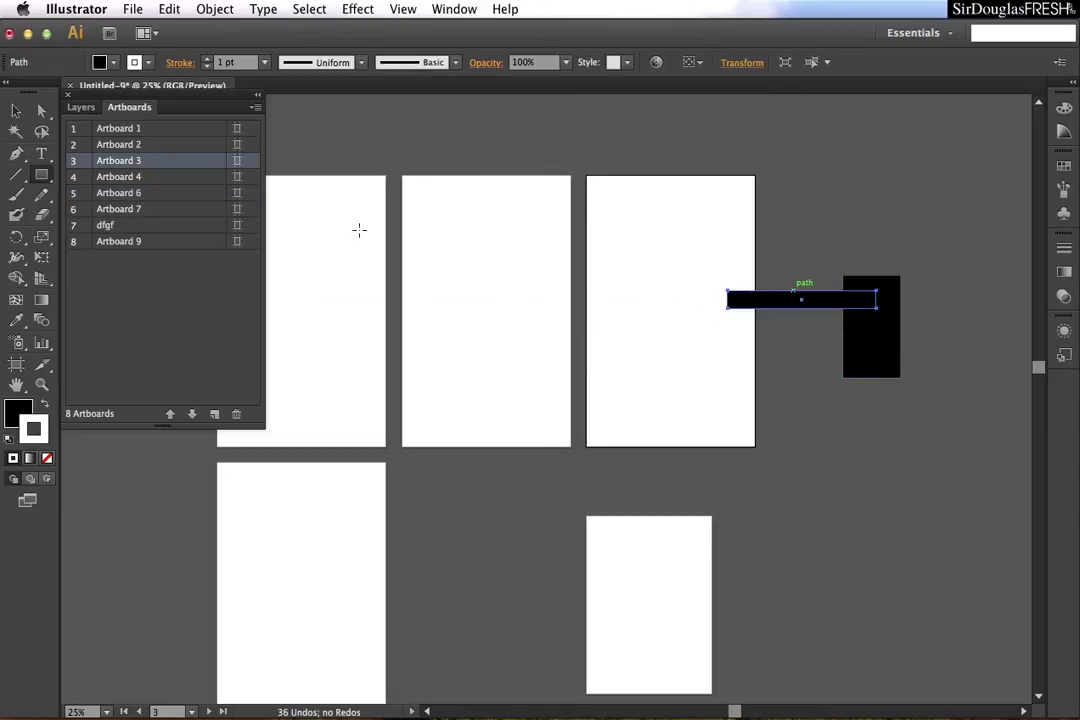
Step: Place the bar near the top of Artboard 2 and the tall block at Artboard 3's centre
left_click(16, 110)
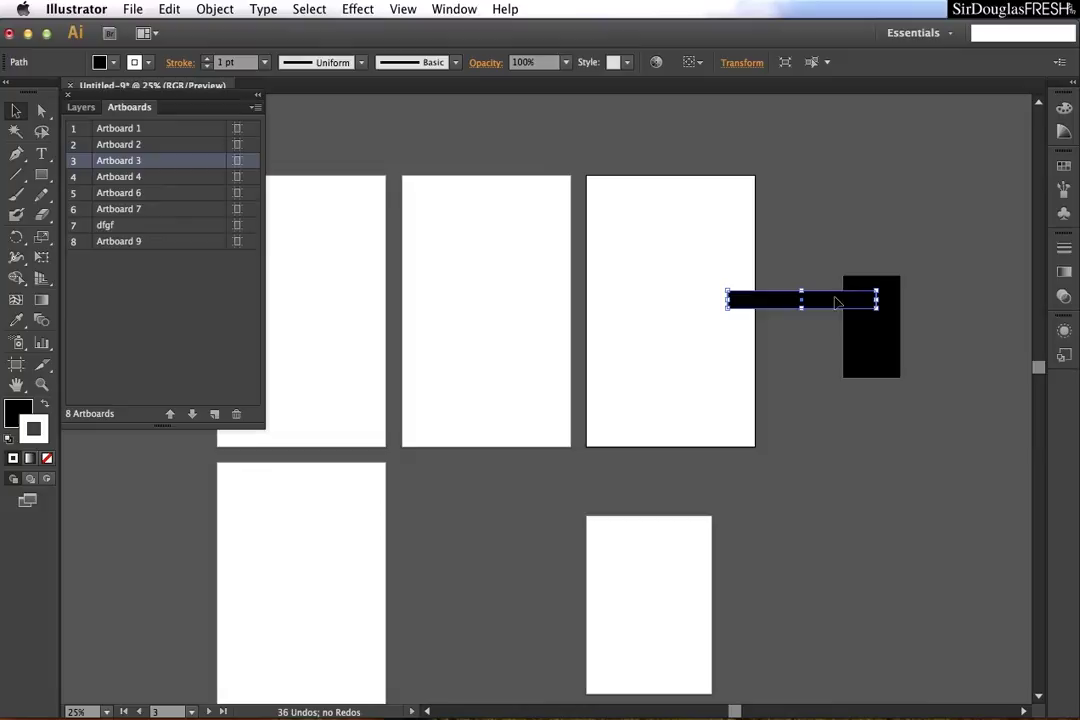
left_click_drag(797, 298, 507, 262)
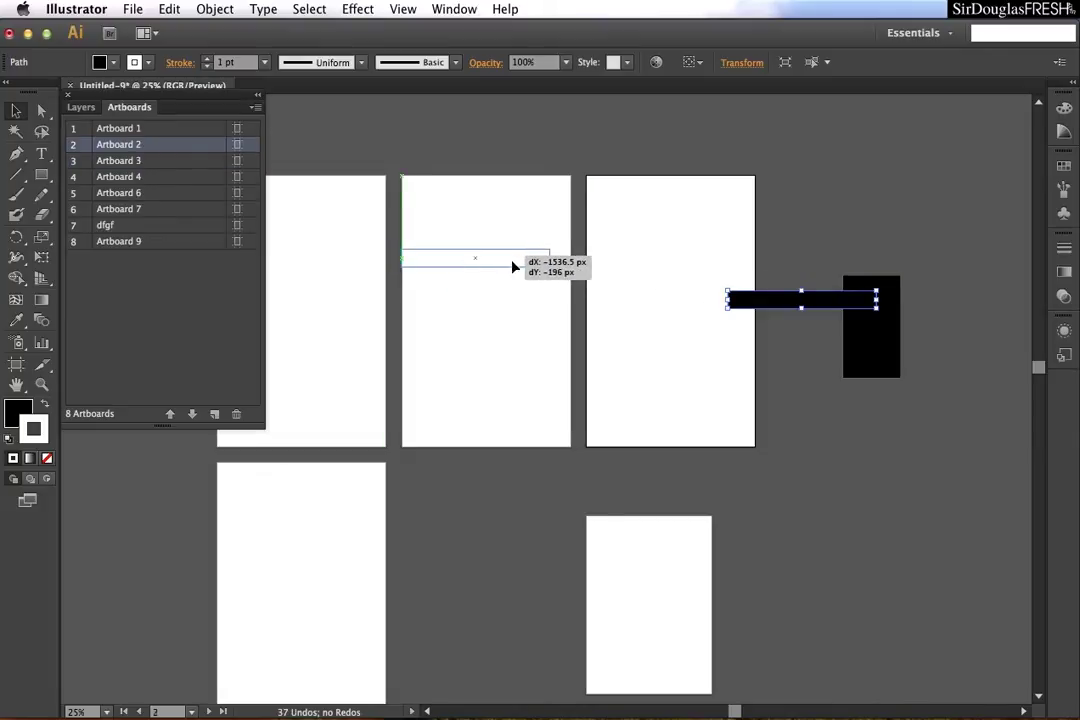
left_click_drag(870, 330, 675, 311)
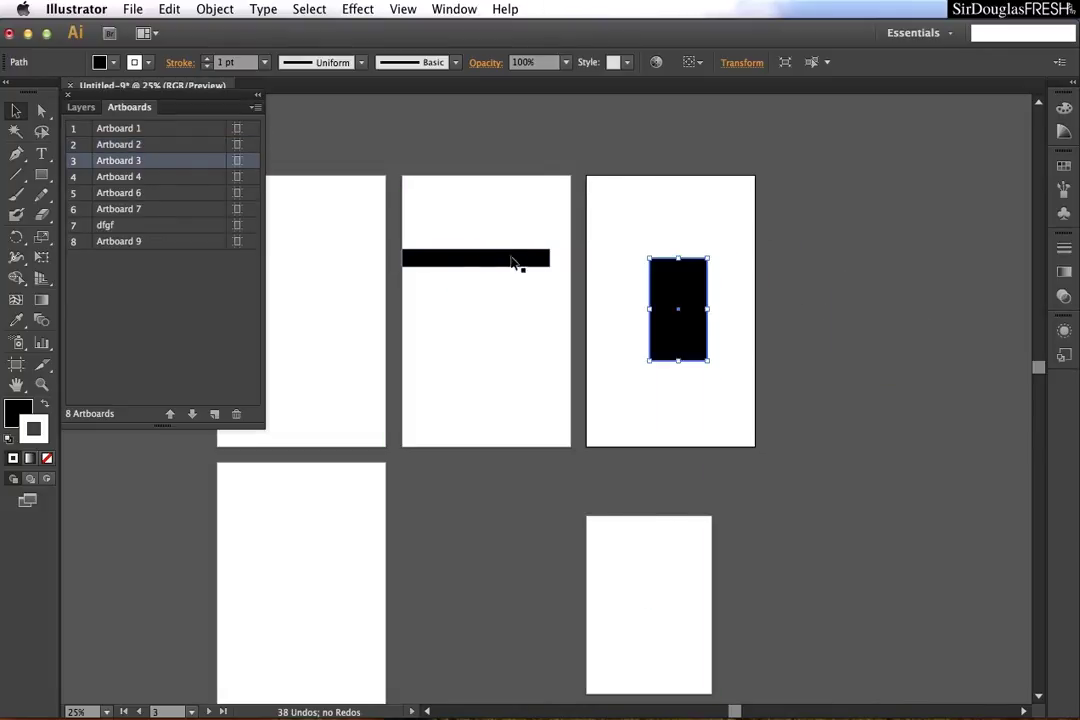
left_click_drag(513, 262, 528, 262)
left_click(533, 229)
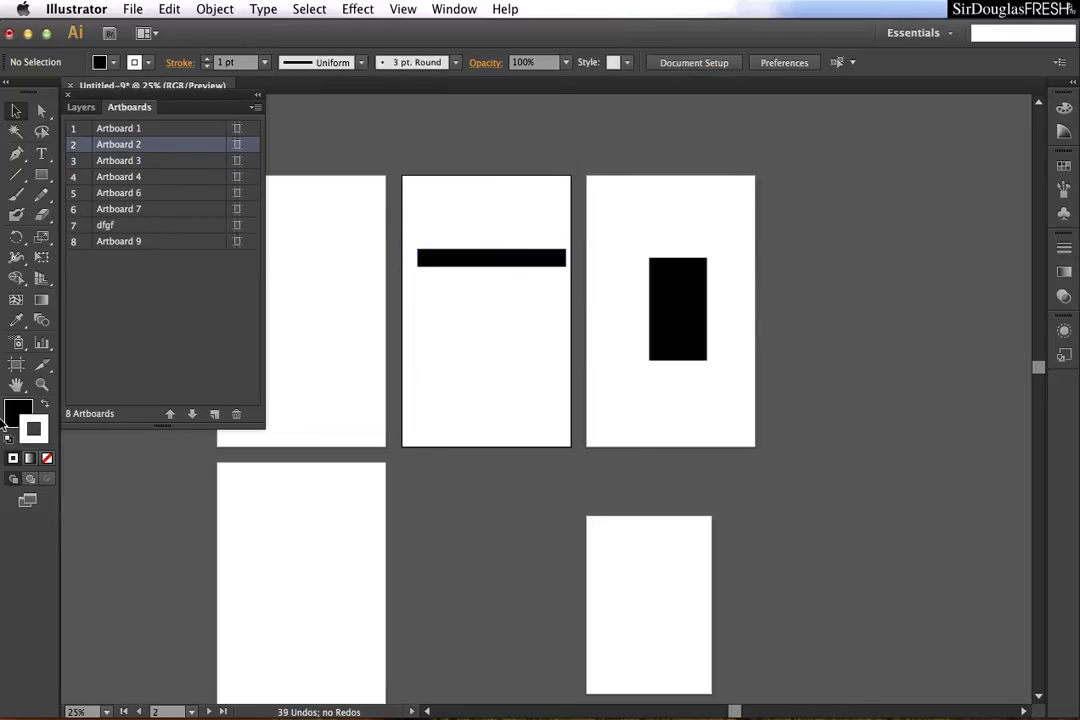
Step: Drag Artboard 2 with its bar to the upper right and nudge Artboard 3 left
left_click(16, 364)
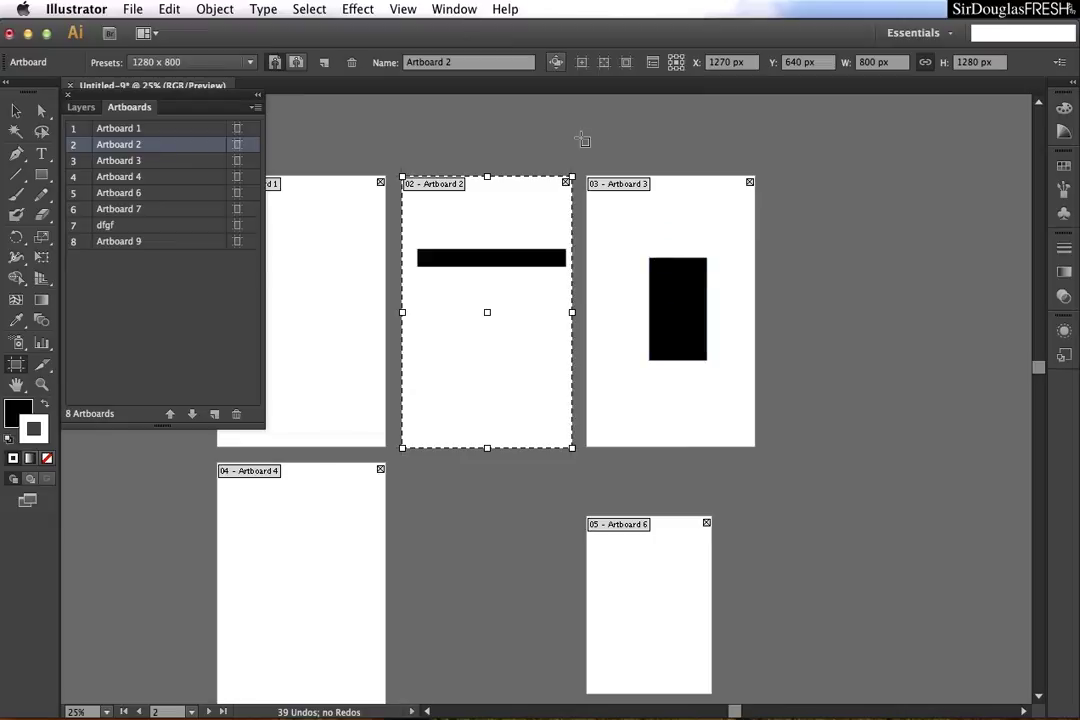
left_click_drag(545, 203, 896, 185)
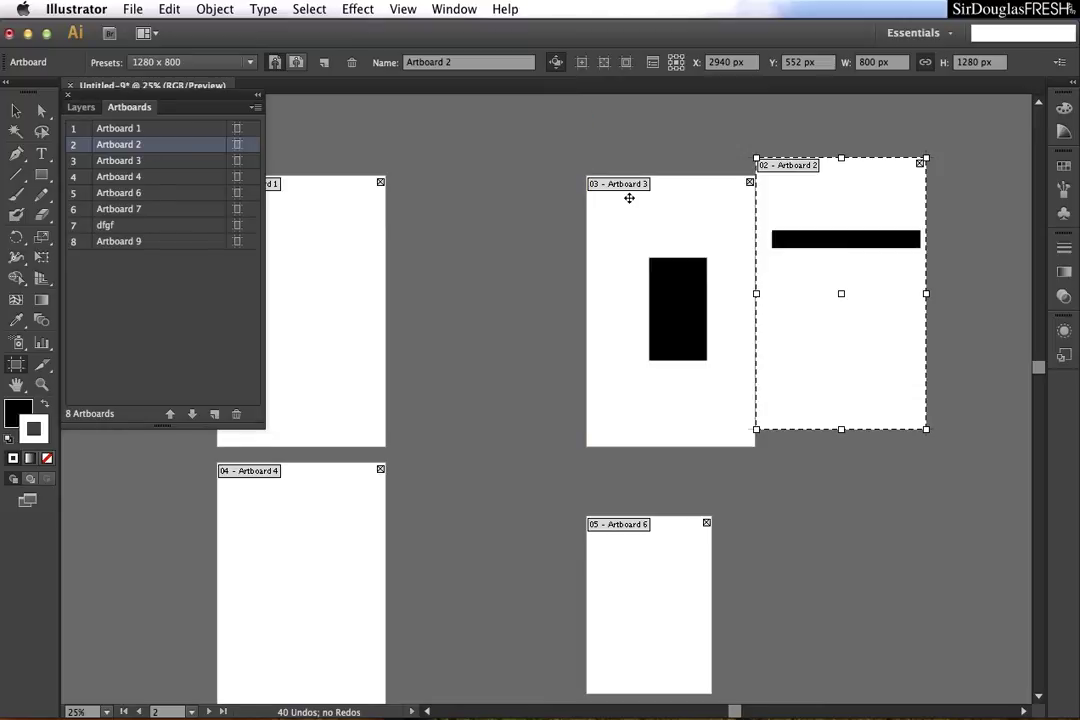
left_click_drag(710, 227, 736, 306)
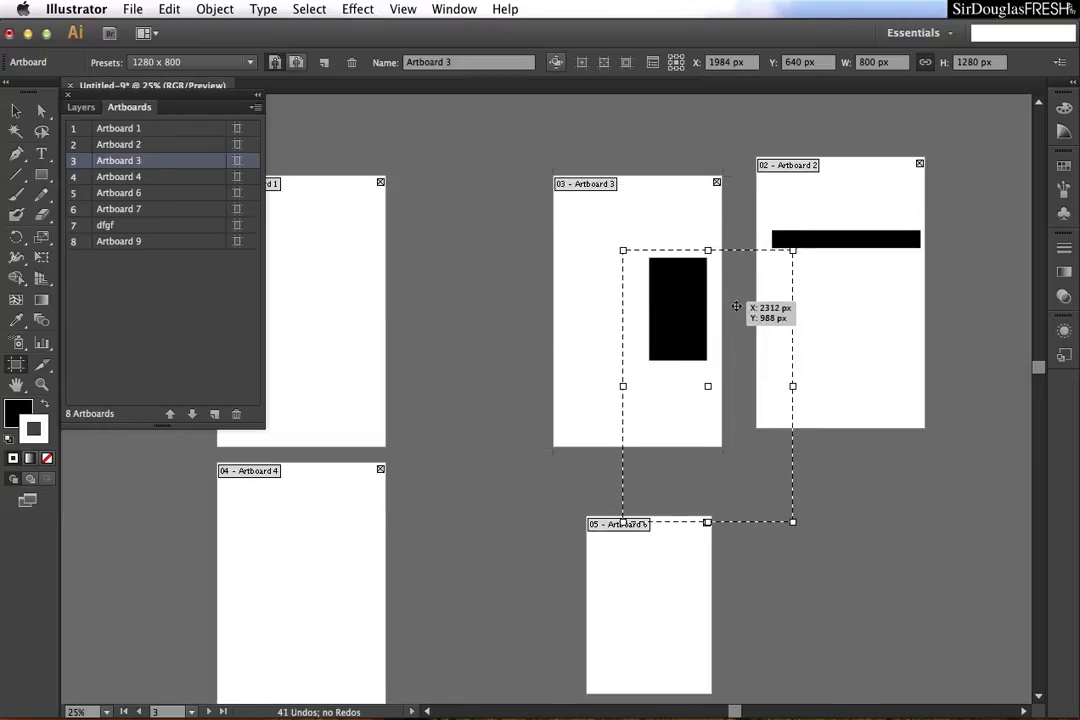
Step: With Move/Copy Artwork enabled, move Artboard 3 and its block beside Artboard 1 at X 1291, Y 640 px
left_click(556, 64)
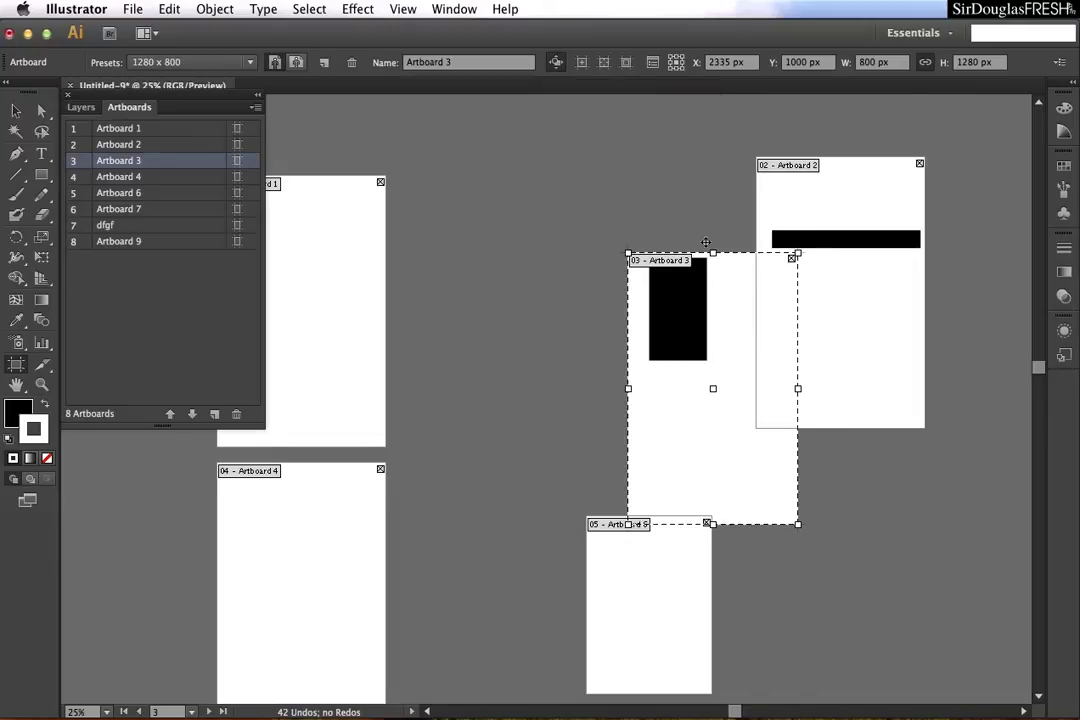
left_click_drag(749, 346, 526, 270)
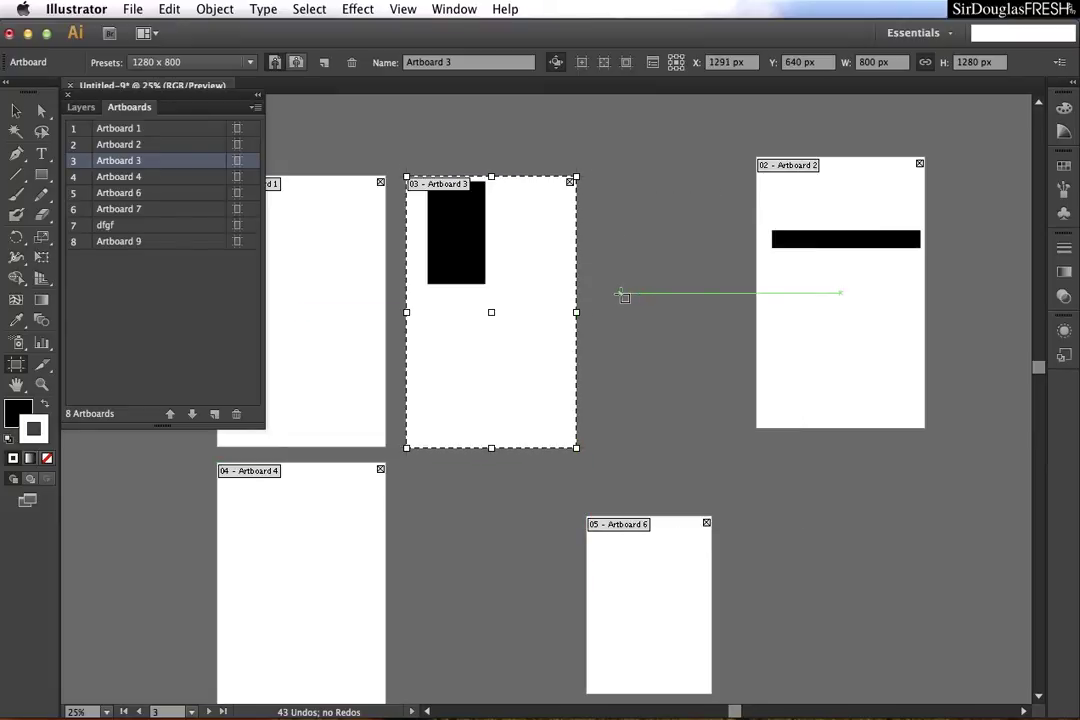
key("ctrl+minus")
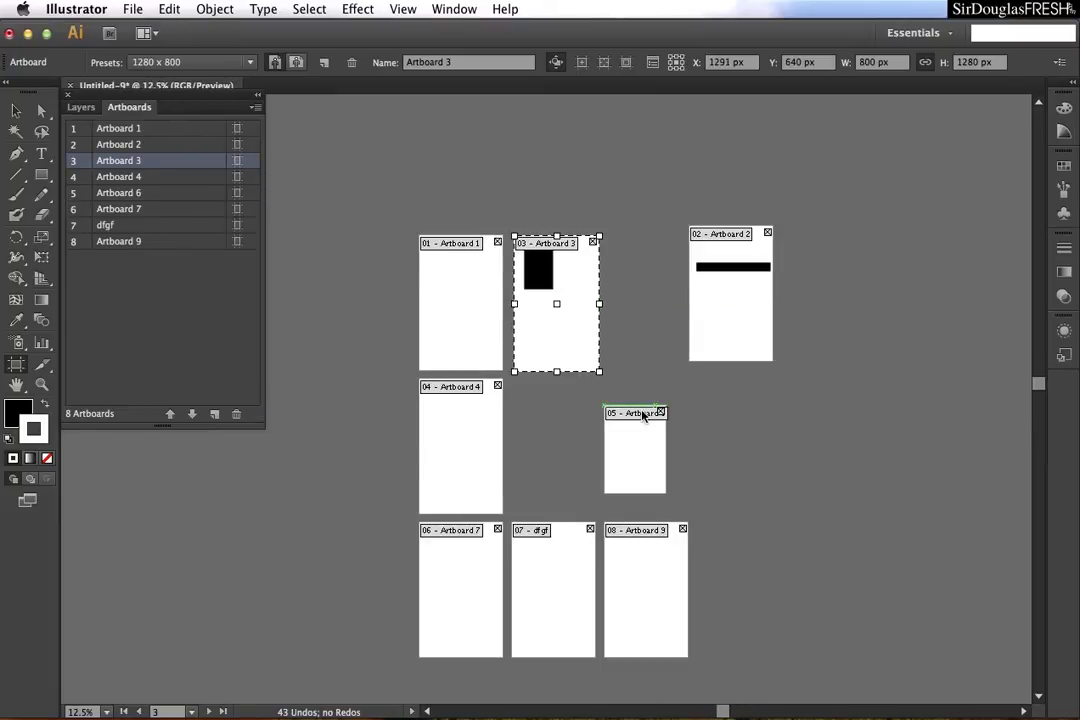
scroll(619, 405, "down", 5)
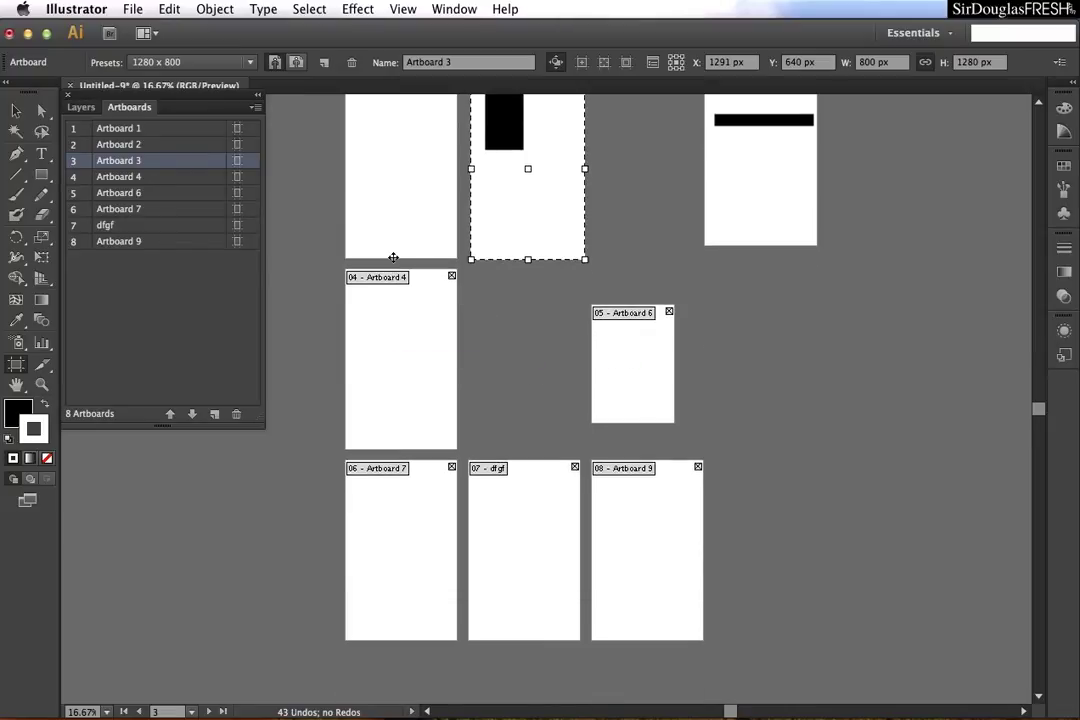
Step: Rearrange the artboards as a three-column Grid by Row with 12 px spacing, moving artwork along
left_click(255, 107)
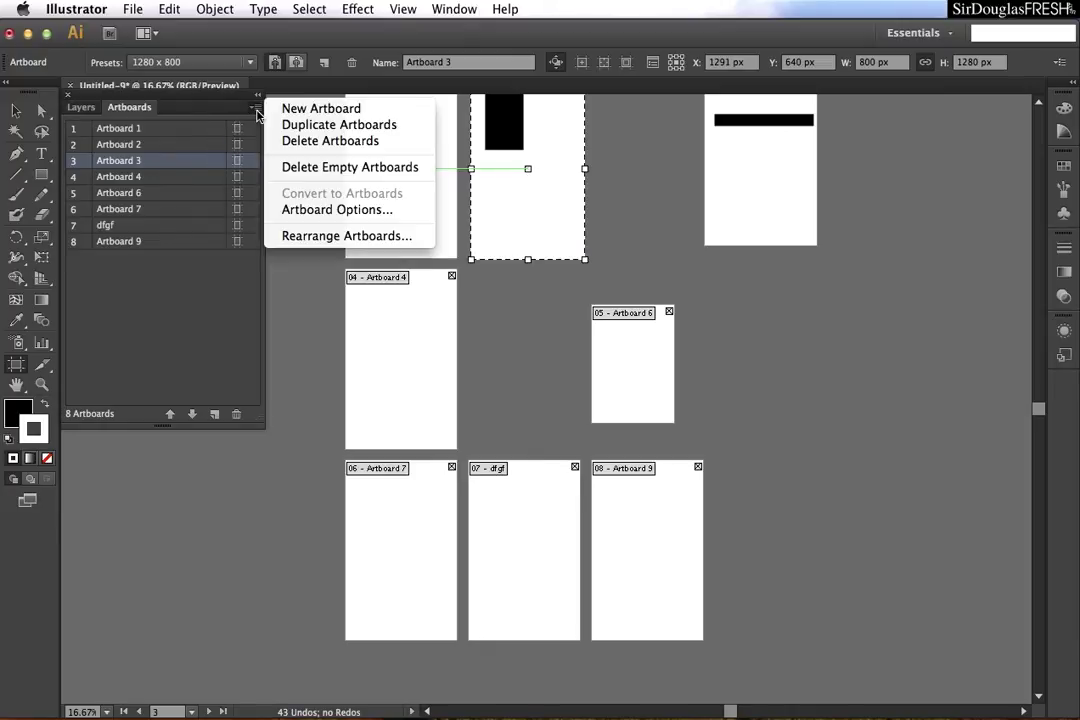
left_click(325, 236)
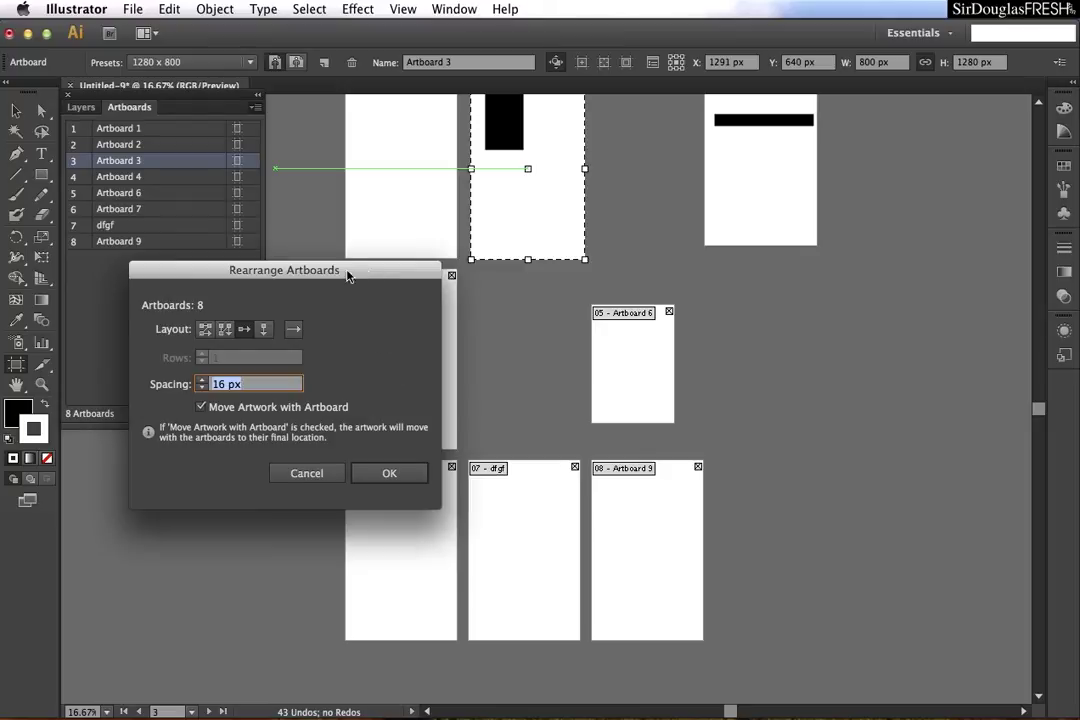
left_click_drag(347, 272, 324, 271)
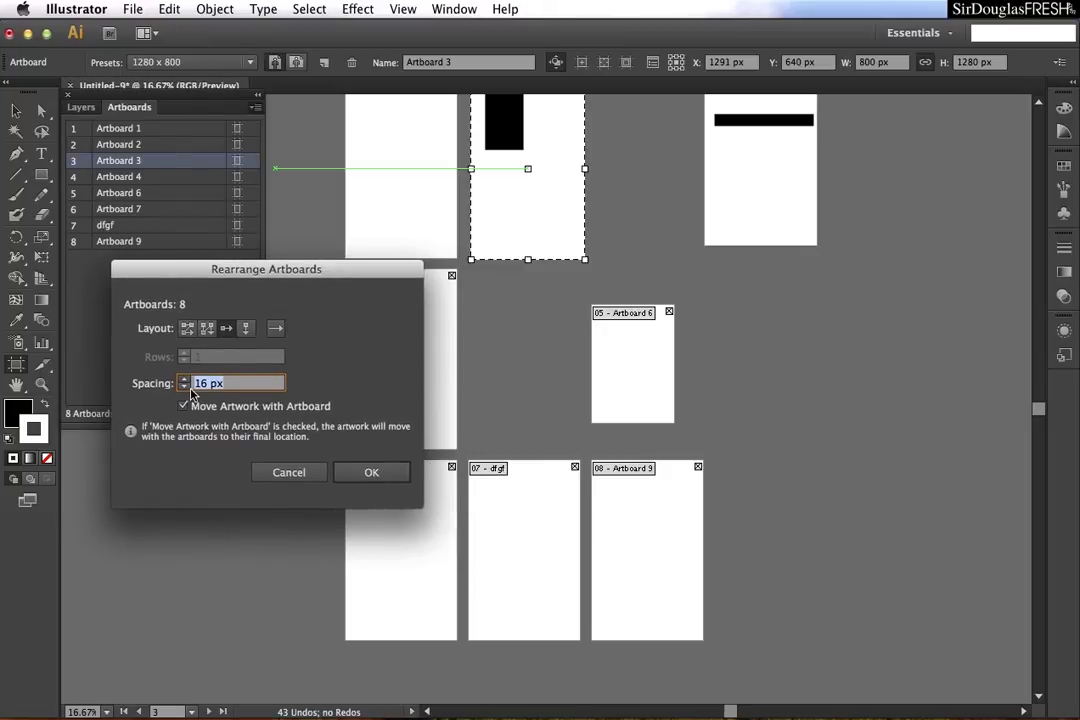
left_click(207, 328)
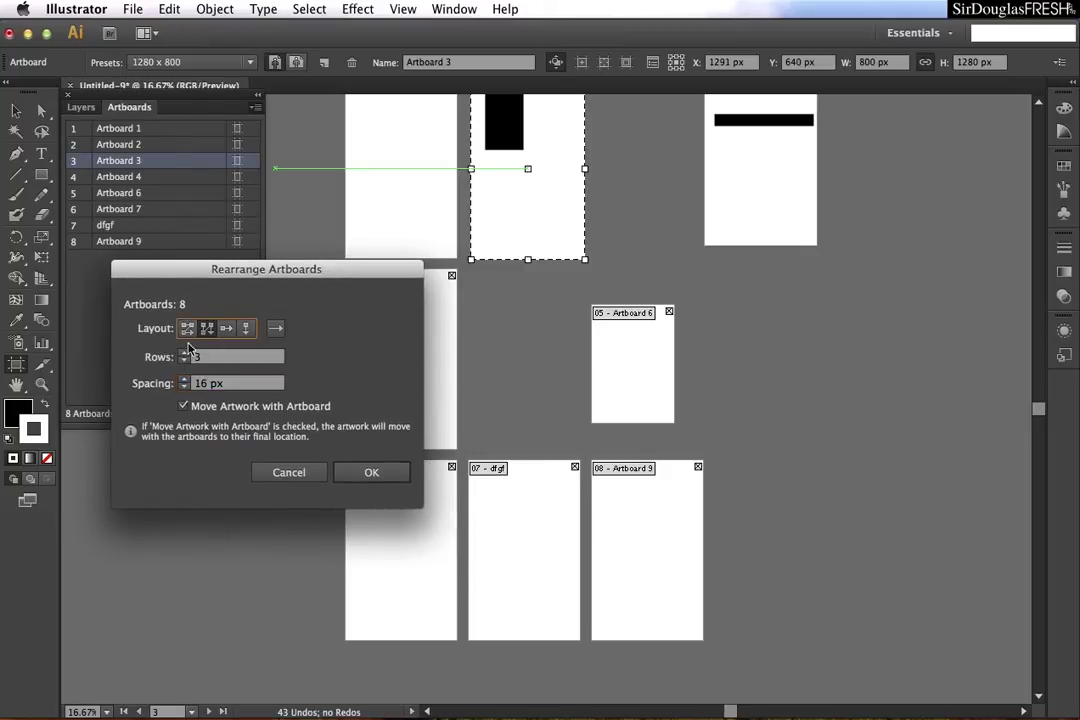
left_click(183, 388)
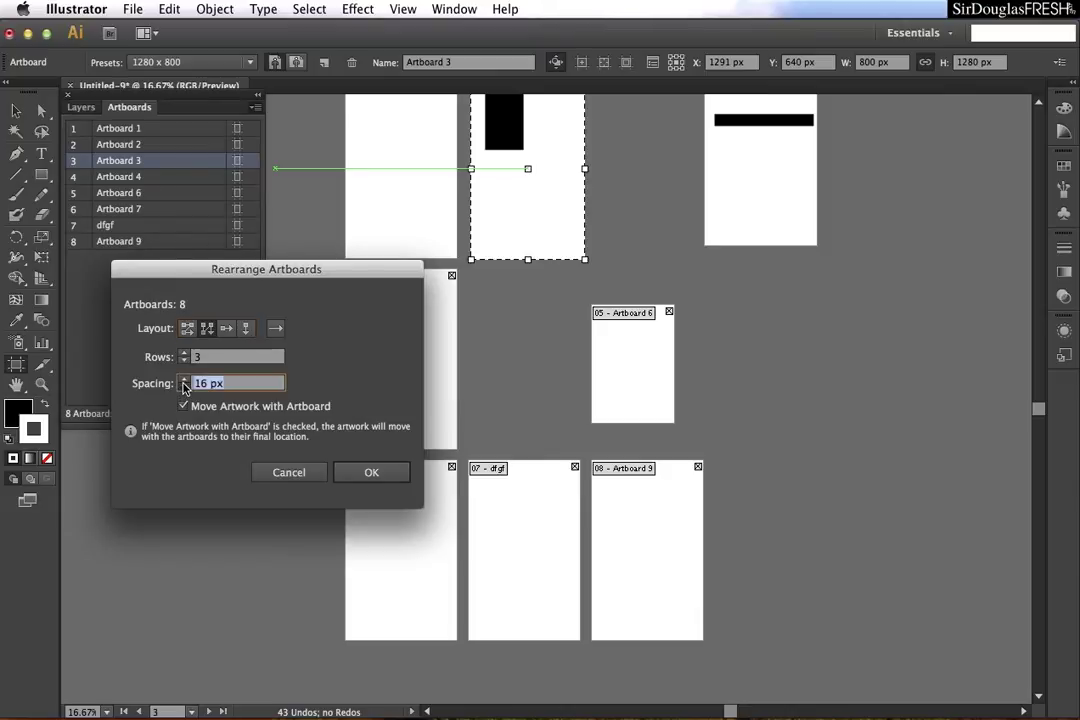
left_click(183, 388)
left_click(183, 388)
left_click(183, 388)
left_click(183, 388)
left_click(183, 388)
left_click(183, 388)
left_click(183, 388)
left_click(183, 388)
left_click(183, 388)
left_click(183, 388)
left_click(183, 388)
left_click(183, 388)
left_click(183, 379)
left_click(183, 379)
left_click(183, 379)
left_click(183, 379)
left_click(183, 379)
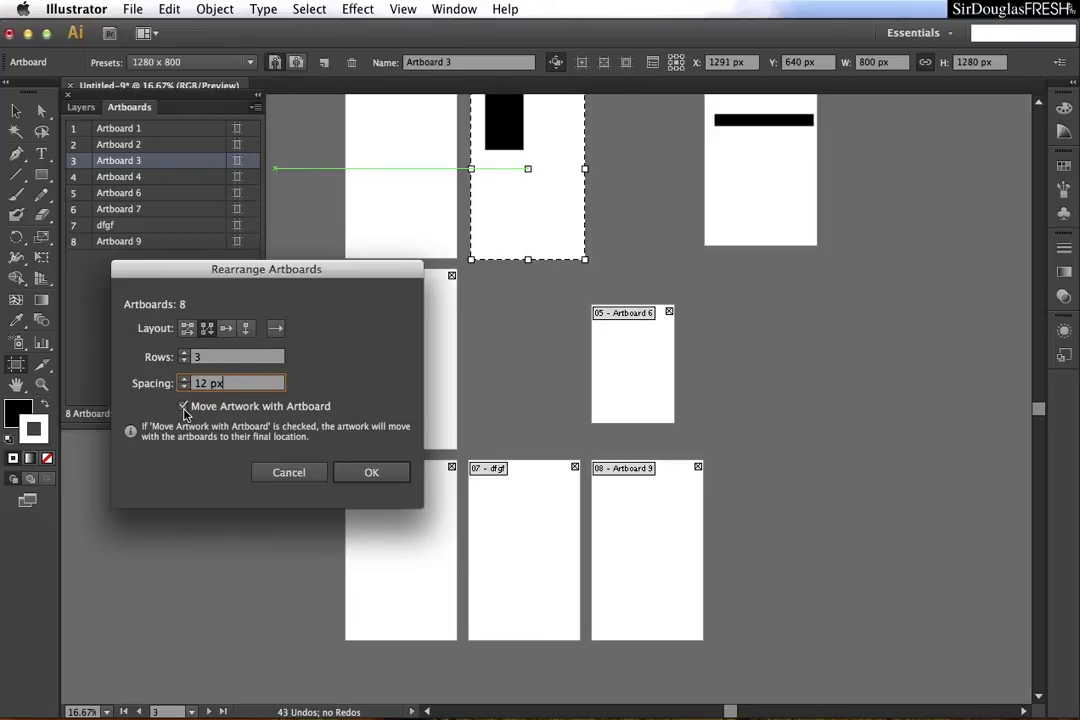
left_click(206, 328)
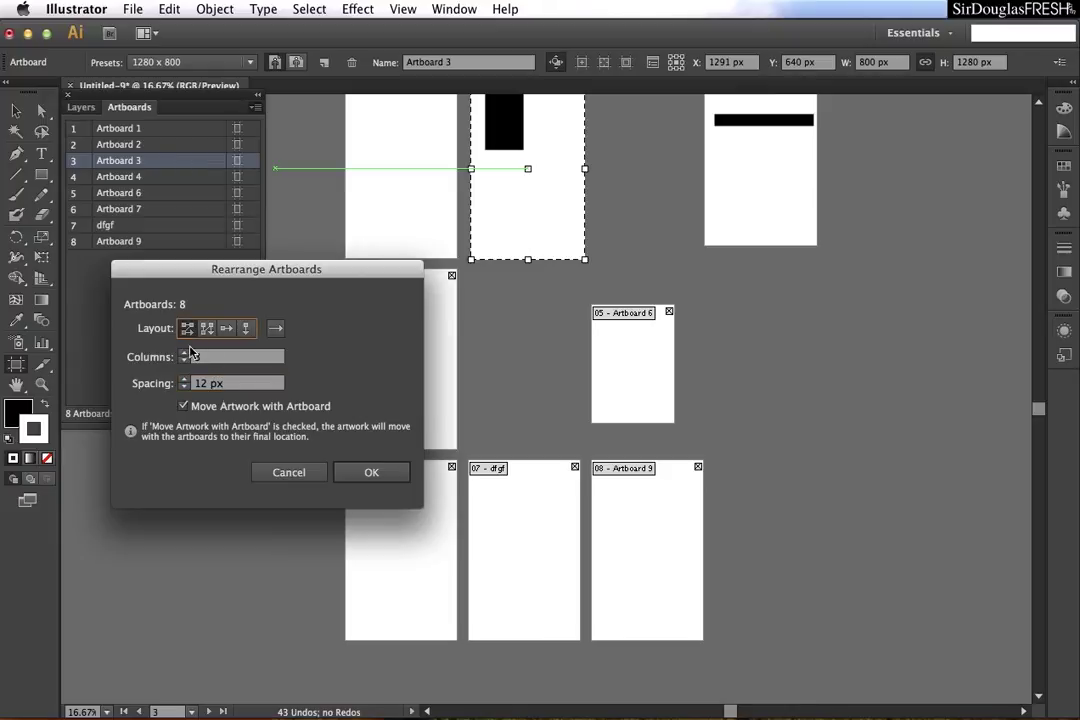
left_click(371, 473)
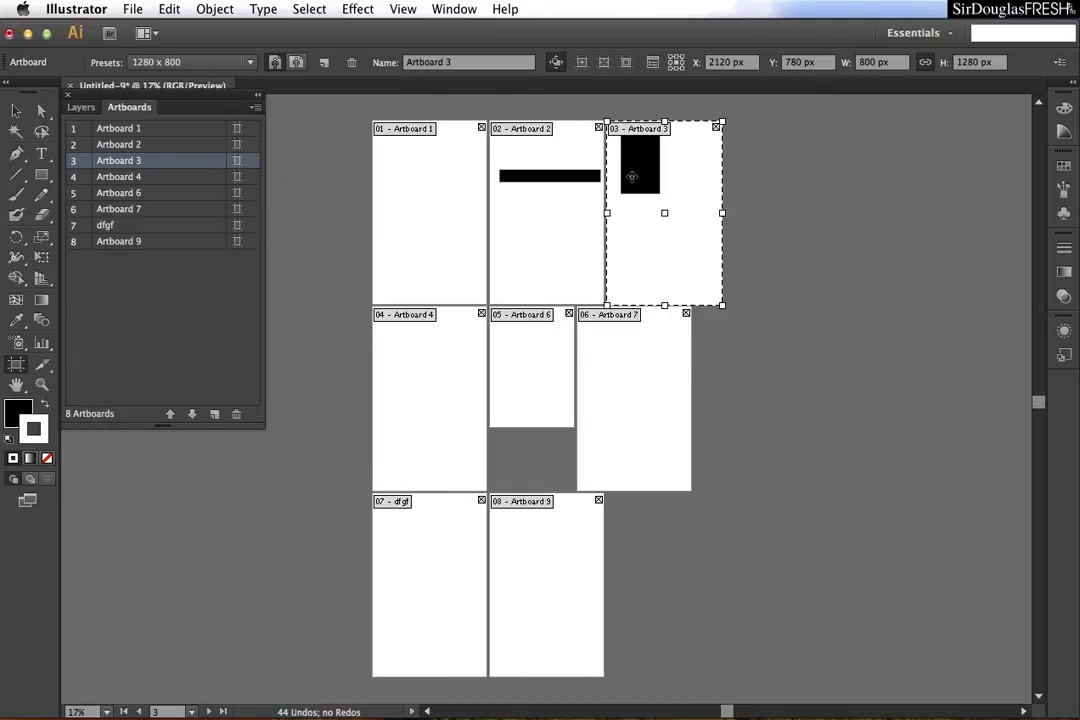
scroll(620, 405, "up", 3)
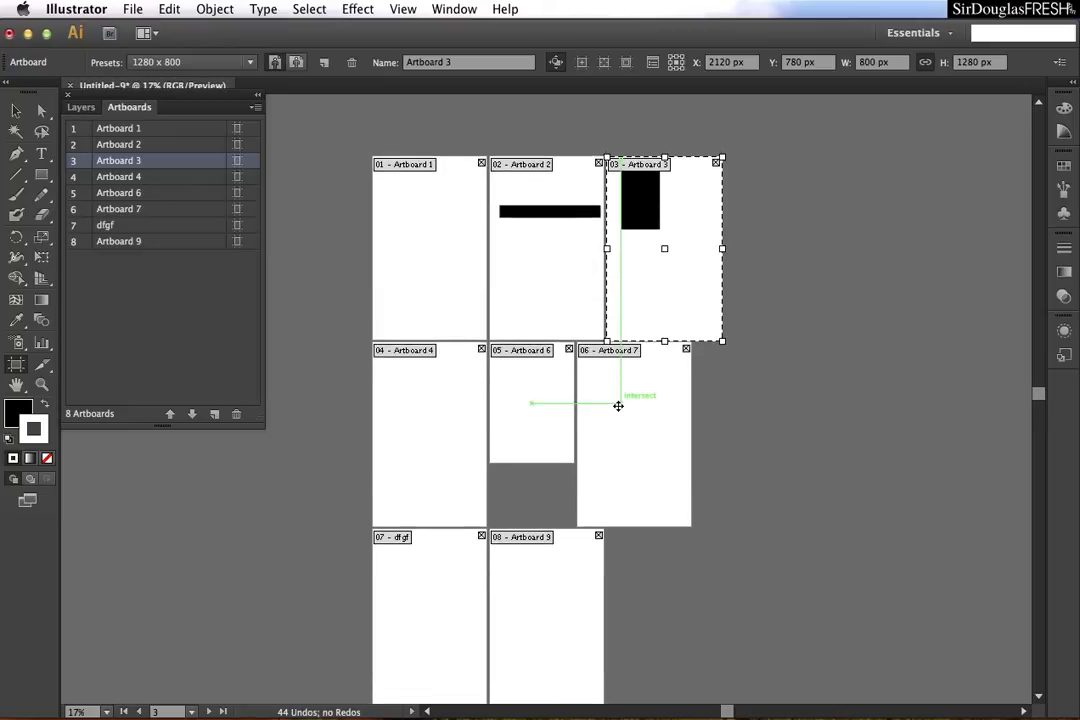
Step: Run Delete Empty Artboards, leaving only Artboard 2 with its bar and Artboard 3 with its block
scroll(616, 404, "down", 4)
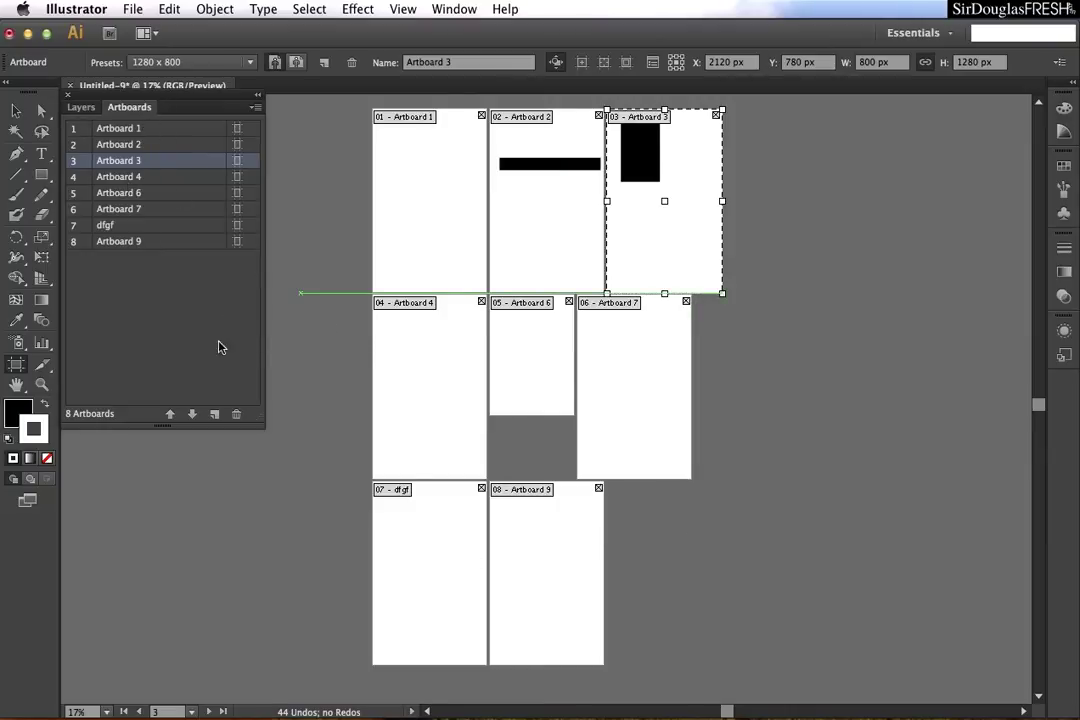
left_click(254, 107)
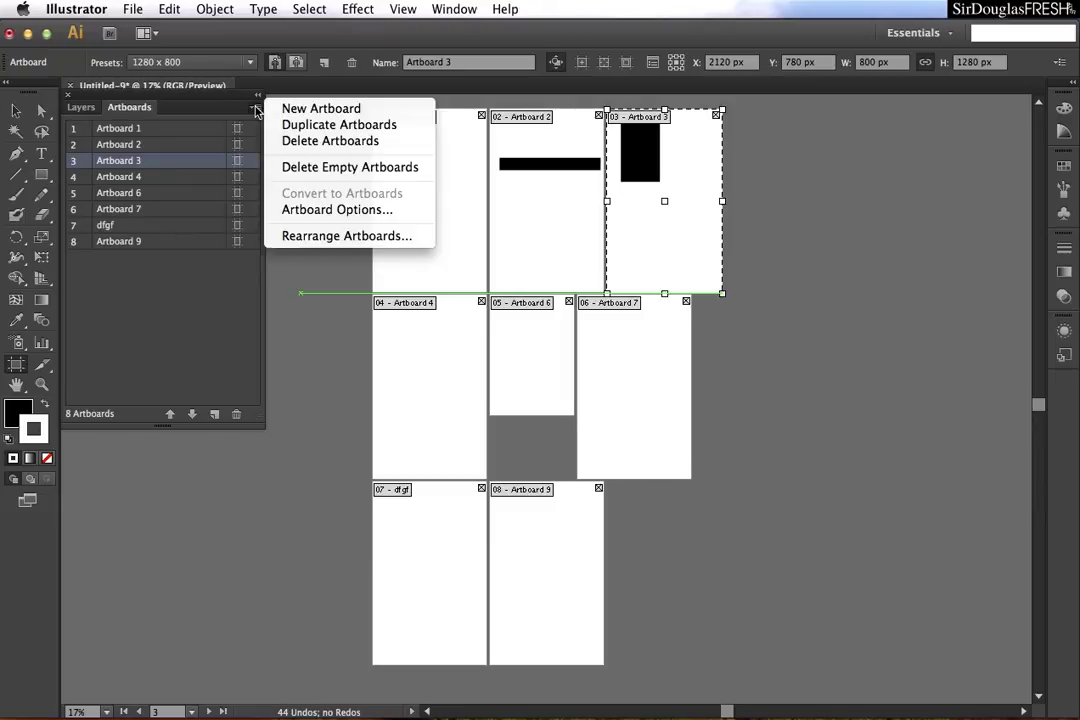
left_click(337, 168)
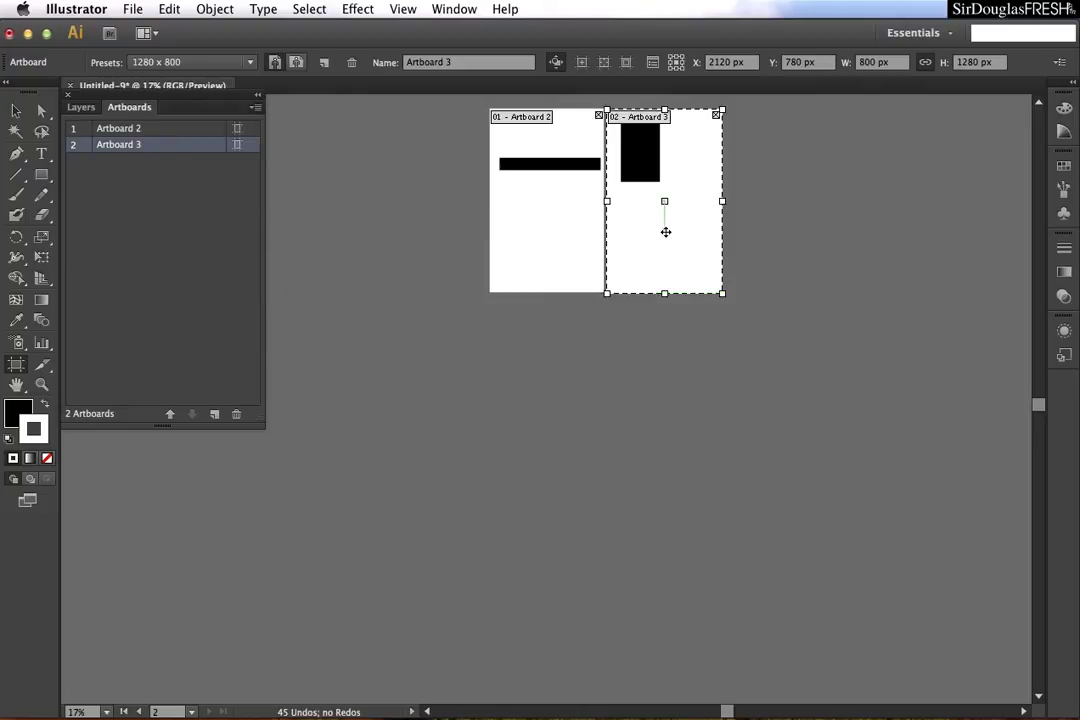
scroll(576, 240, "up", 3)
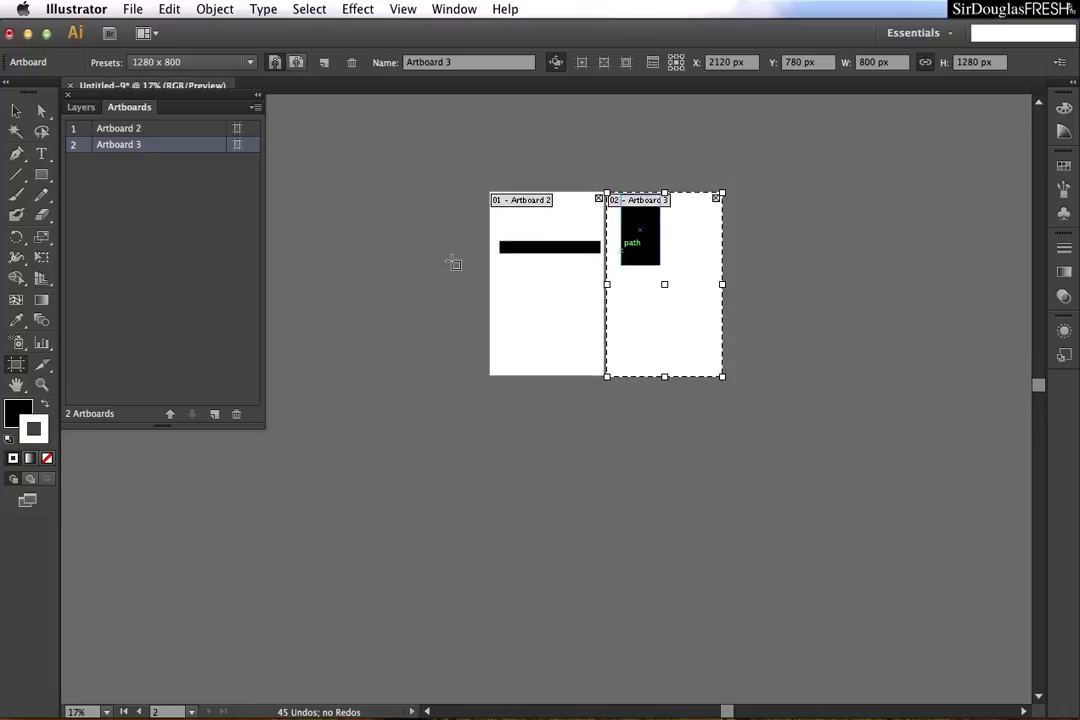
scroll(560, 280, "up", 4)
scroll(501, 277, "down", 8)
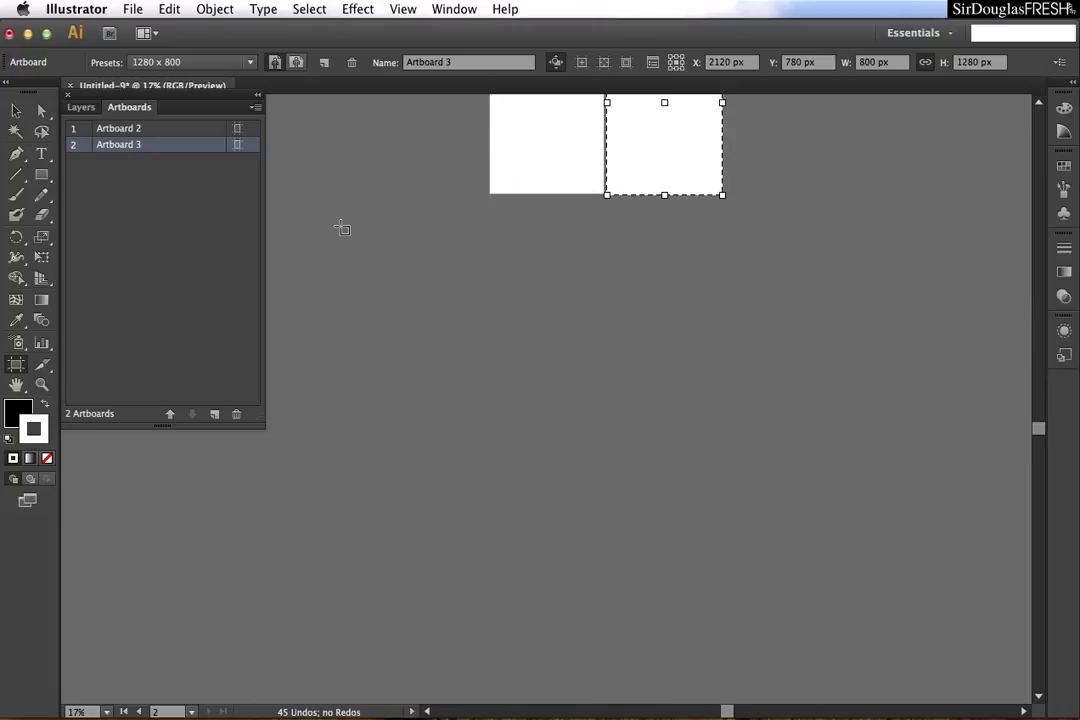
scroll(342, 224, "up", 4)
Step: Rearrange the two remaining artboards into a 2-column layout, placing them side by side
left_click(257, 107)
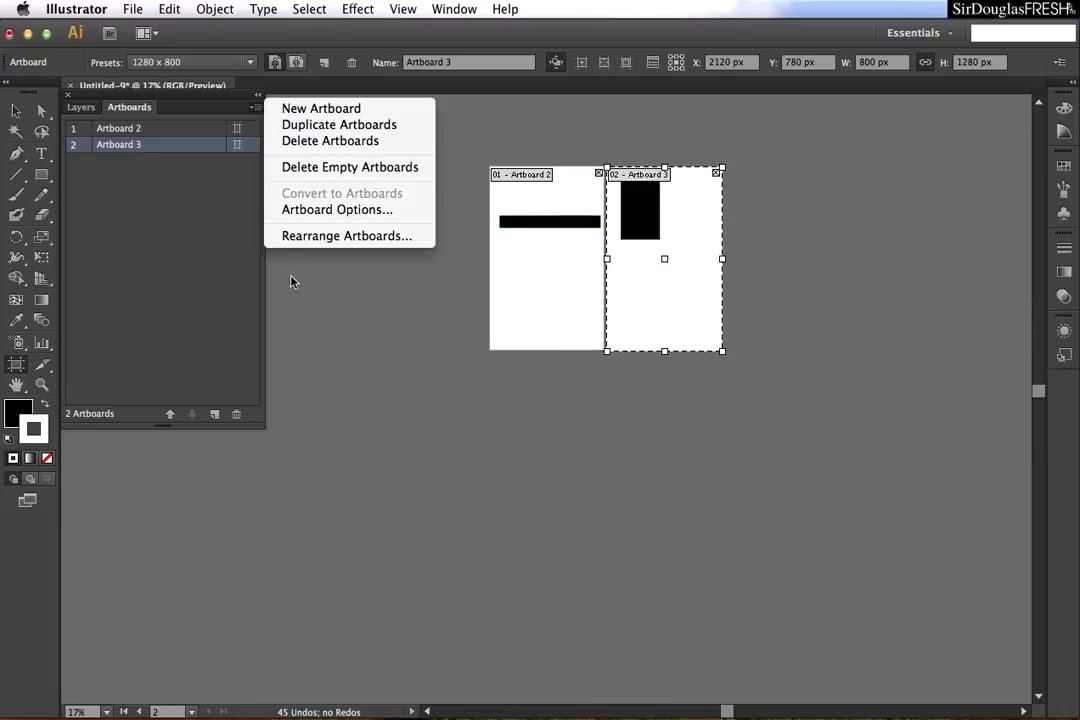
left_click(320, 234)
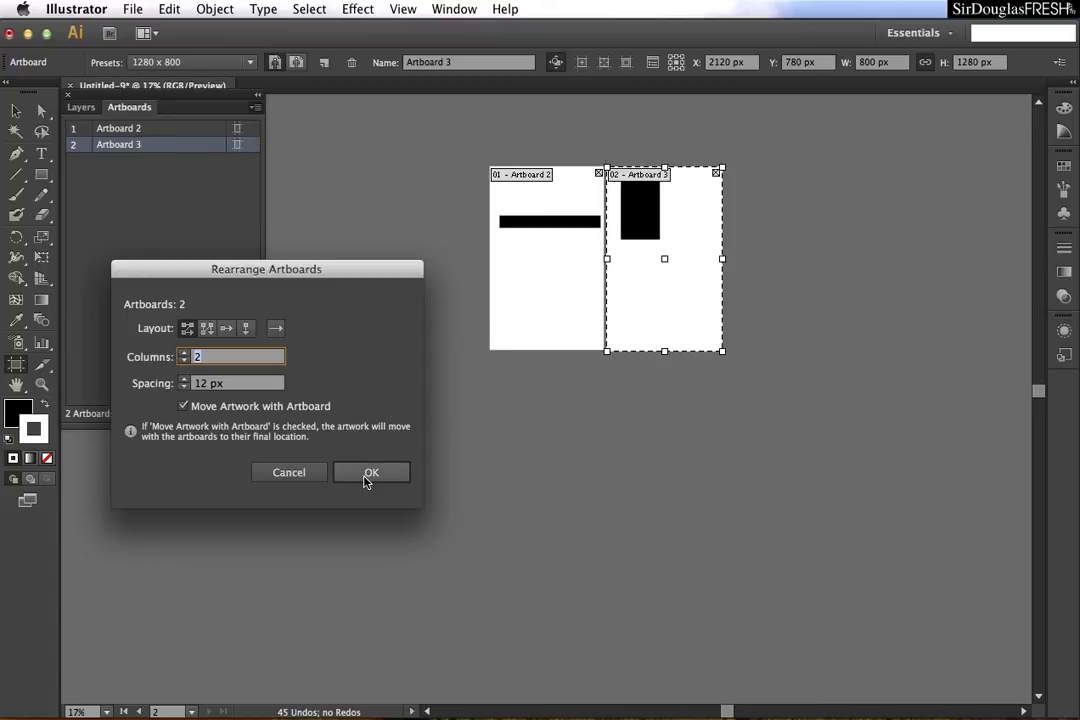
left_click(369, 474)
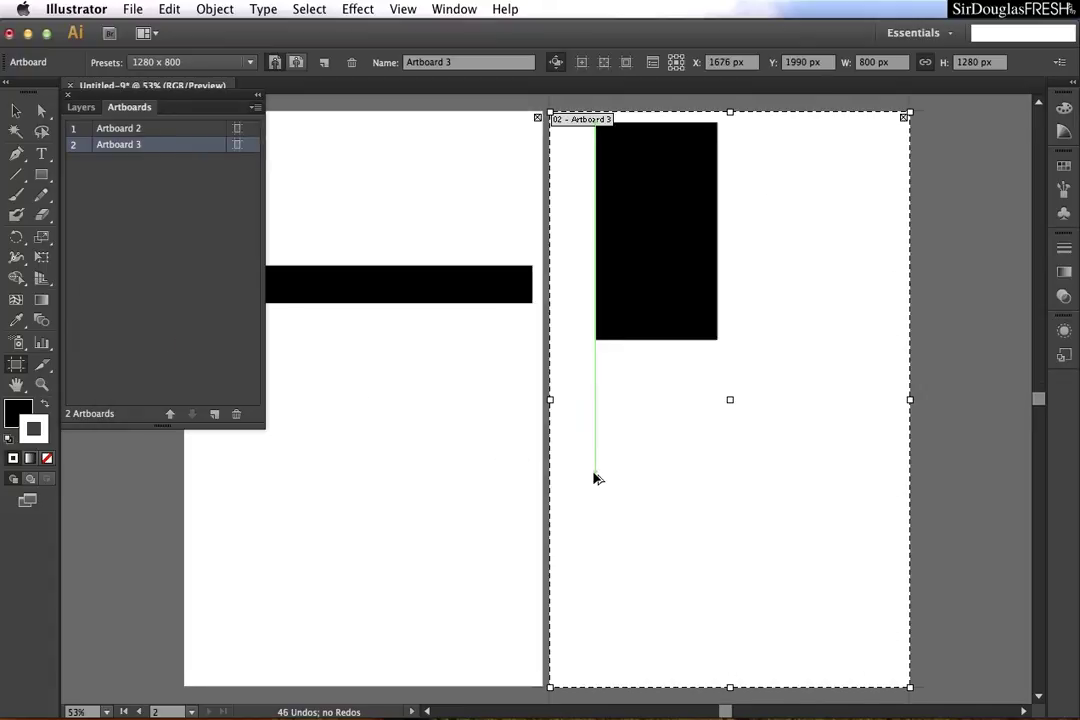
scroll(593, 477, "down", 6)
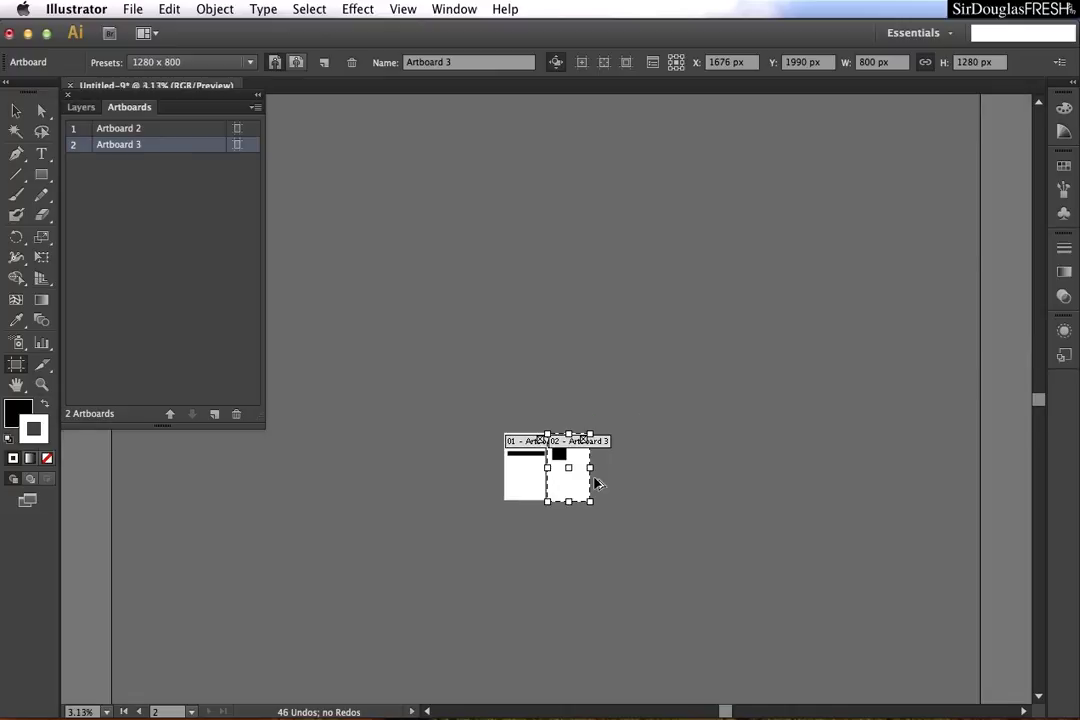
scroll(594, 483, "down", 2)
scroll(549, 401, "up", 2)
Step: Undock the Artboards panel so it floats over the canvas
scroll(549, 401, "up", 4)
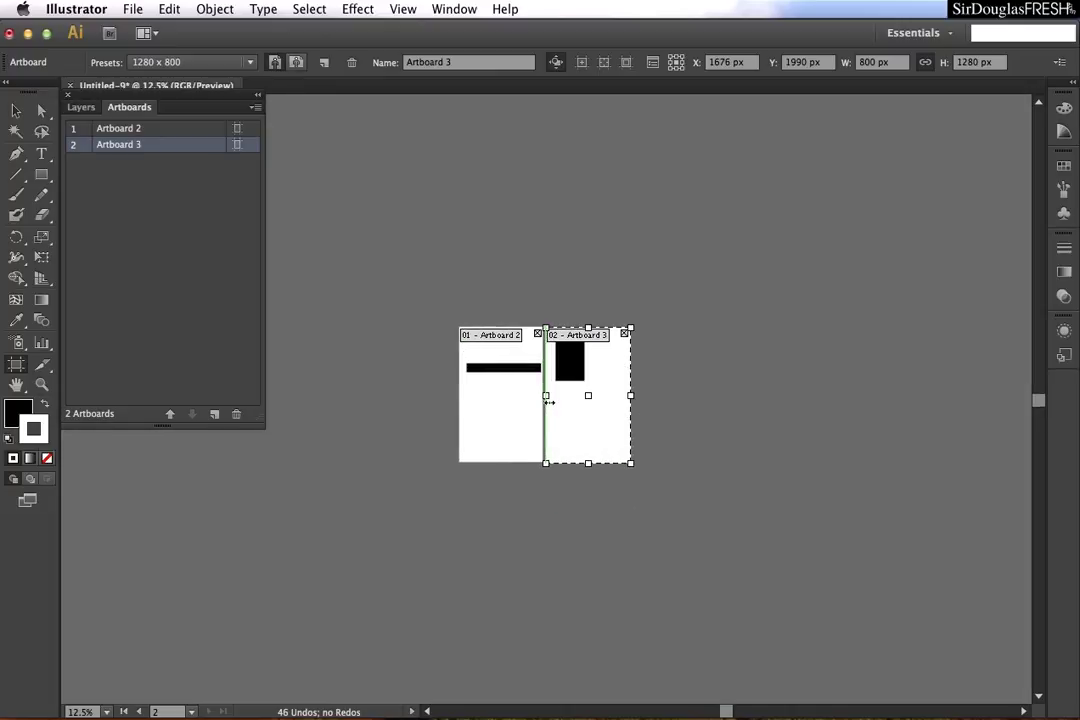
scroll(627, 405, "up", 1)
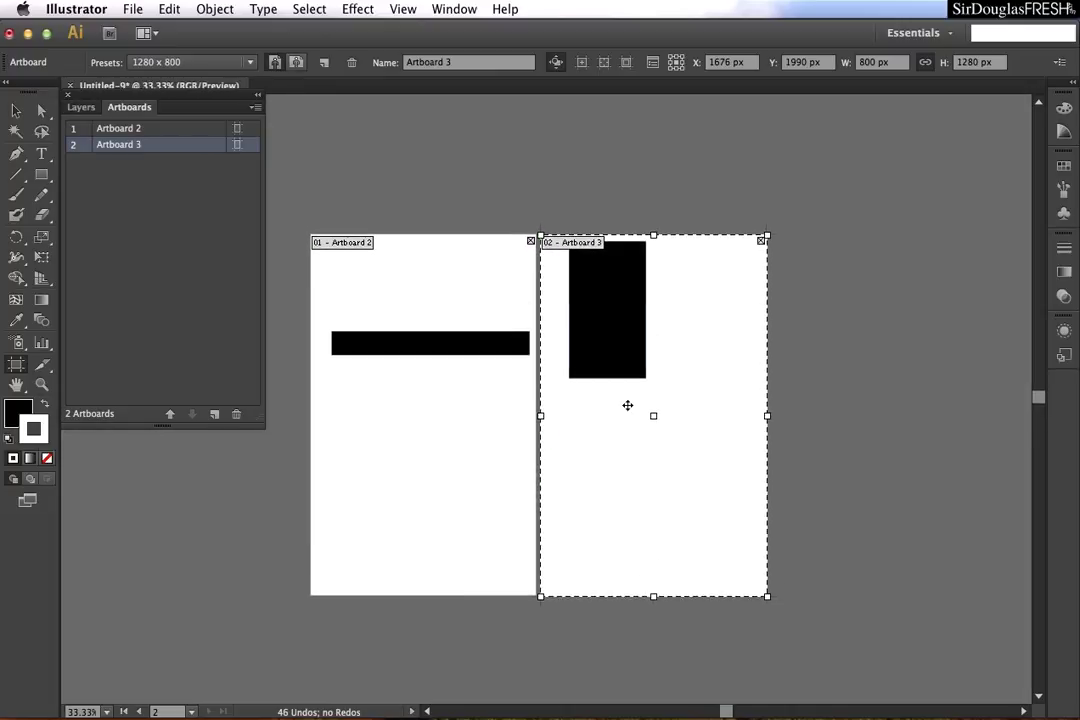
scroll(627, 405, "down", 3)
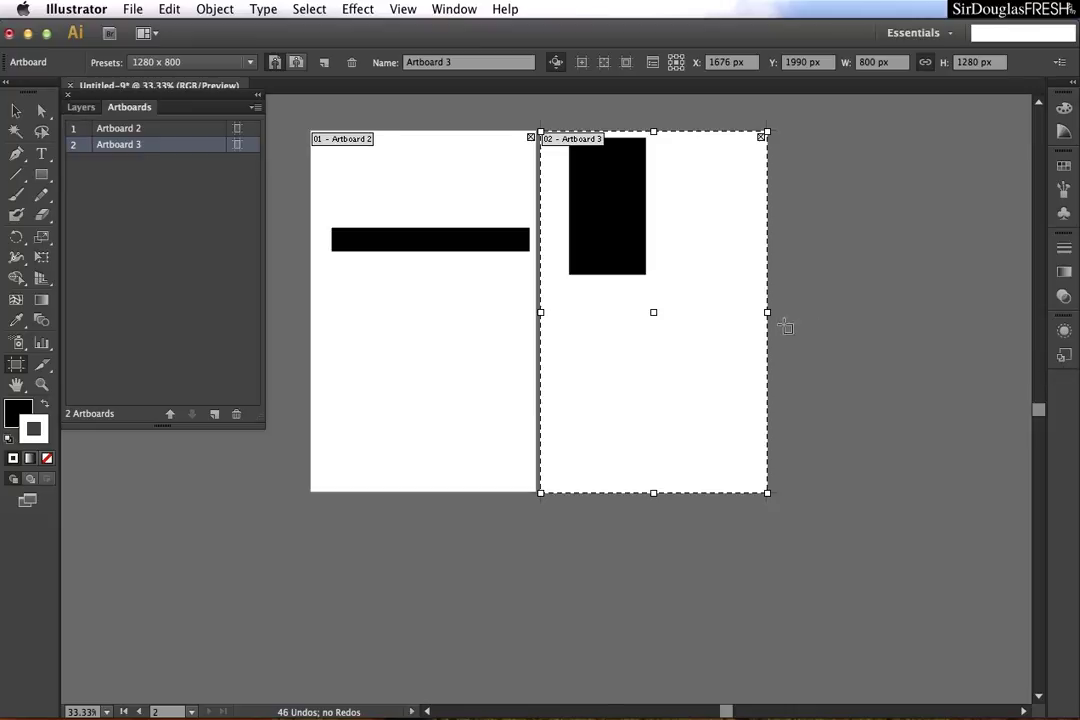
left_click_drag(224, 97, 963, 256)
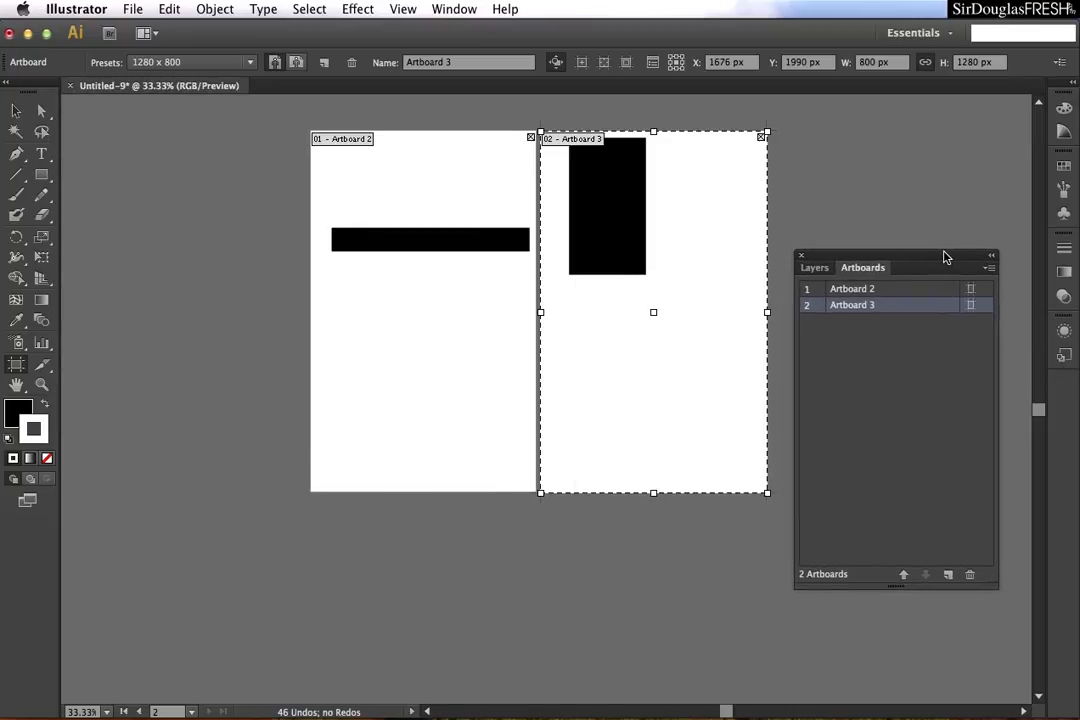
Step: Add a new empty Artboard 10 to the right of Artboard 3, at X 2488, Y 1990 px
left_click(826, 271)
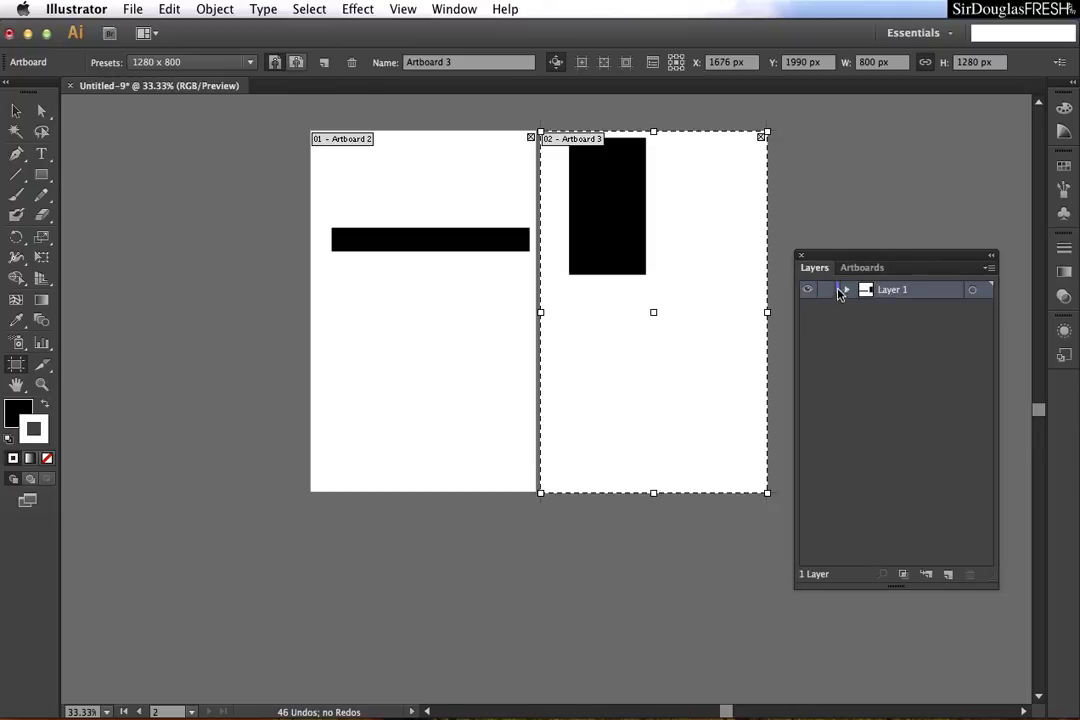
left_click(860, 270)
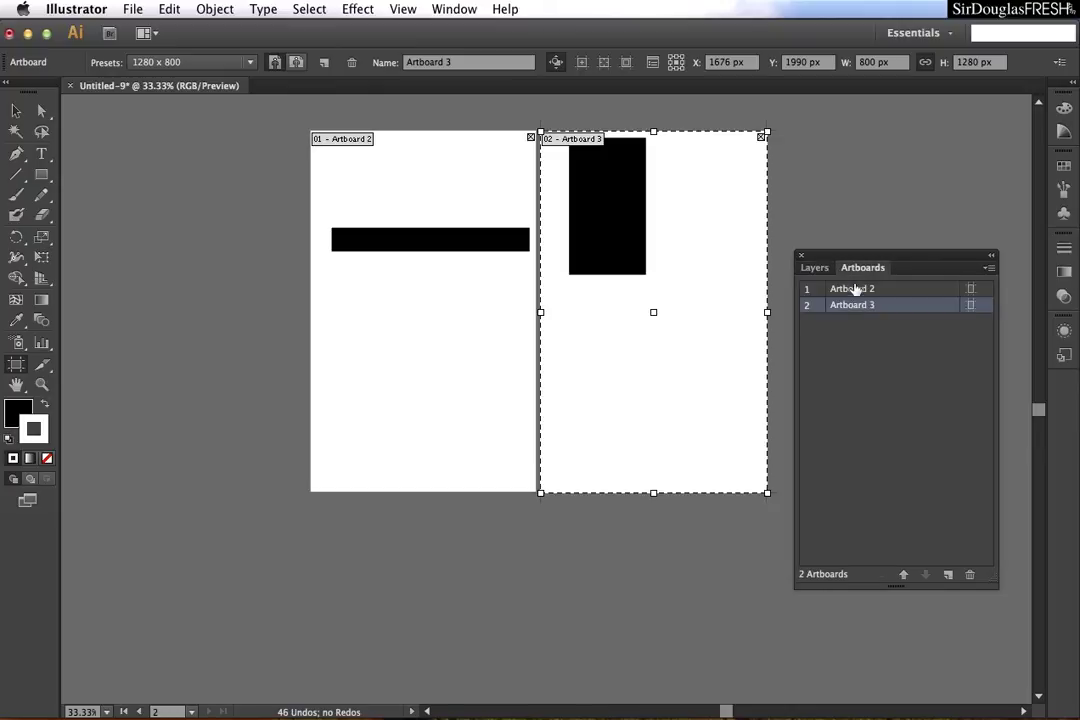
left_click(948, 575)
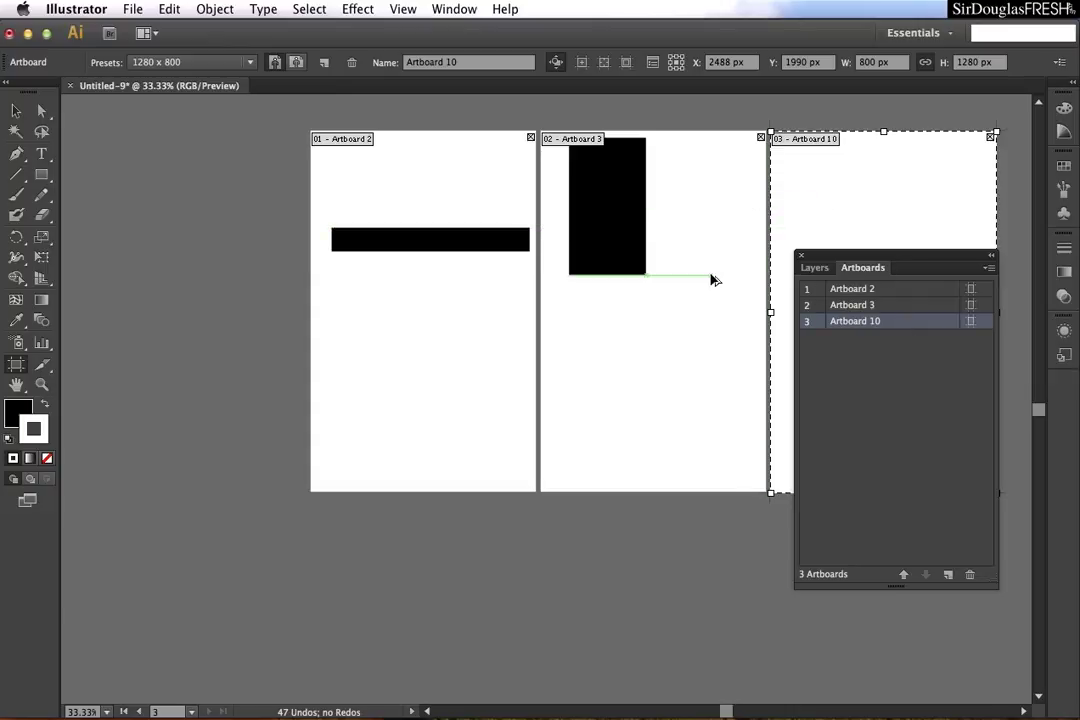
scroll(711, 280, "down", 3)
Step: Move the floating Artboards panel lower and to the left, out of the way
left_click_drag(879, 259, 395, 306)
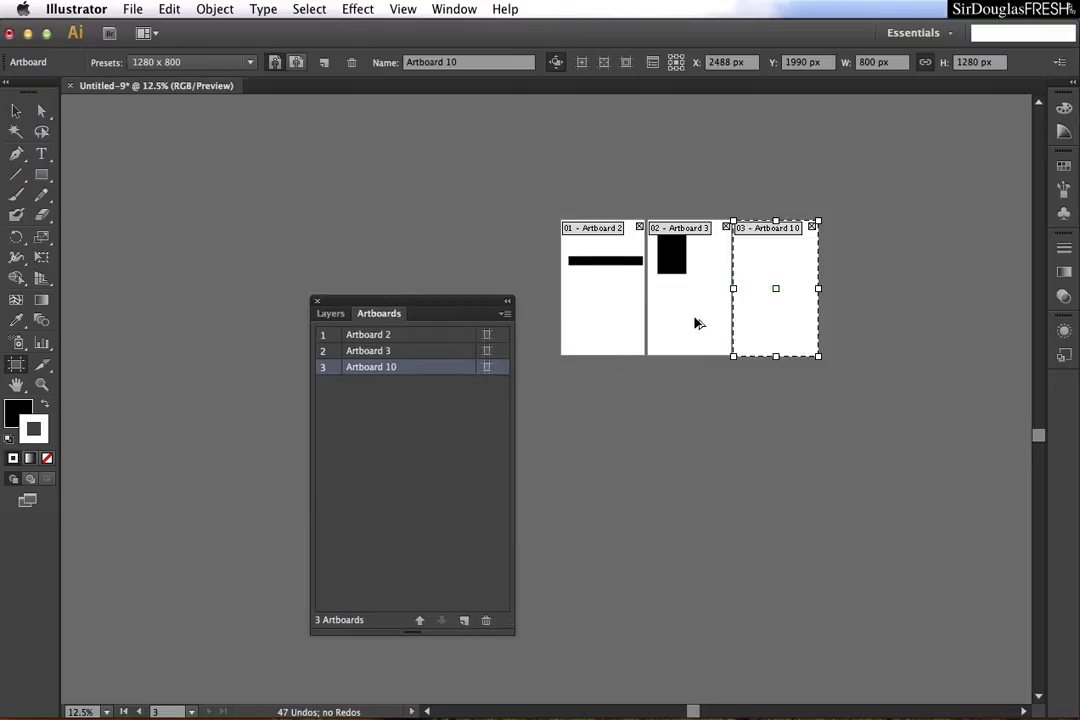
scroll(698, 322, "up", 3)
scroll(779, 378, "up", 2)
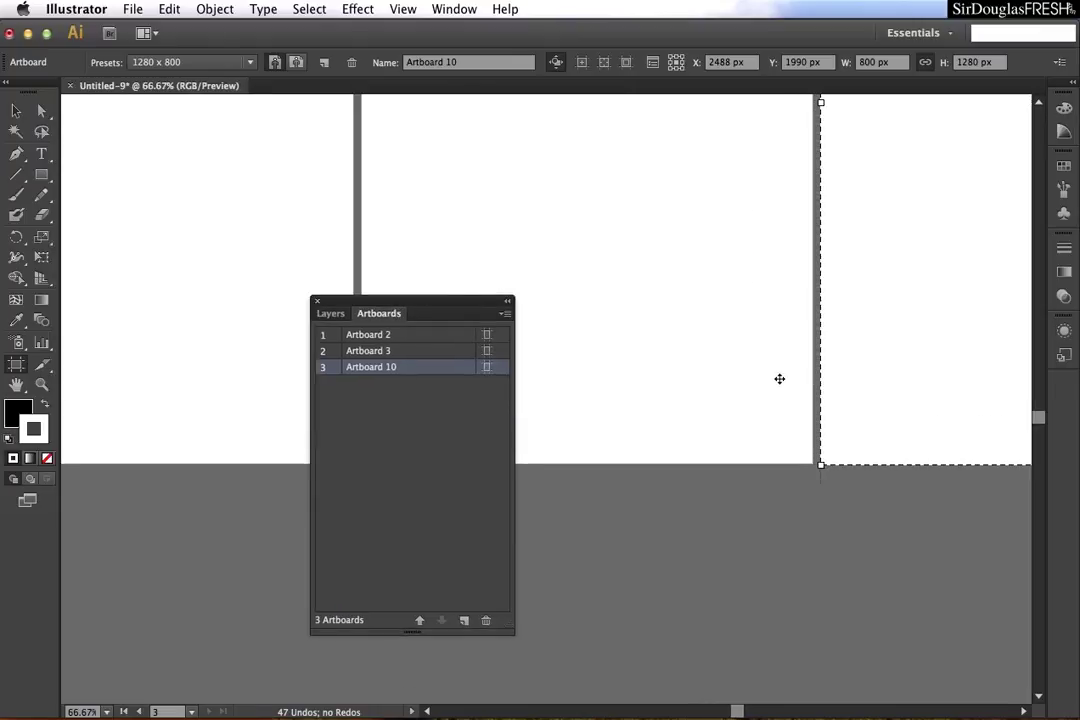
scroll(786, 388, "down", 2)
scroll(786, 390, "down", 1)
scroll(713, 429, "up", 5)
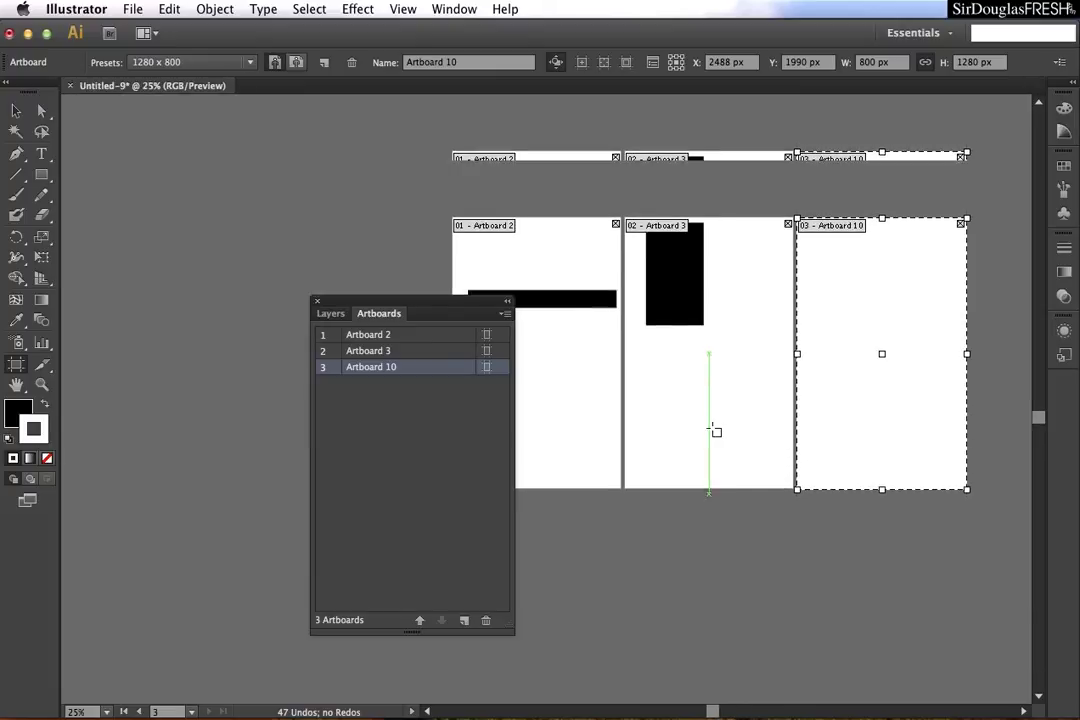